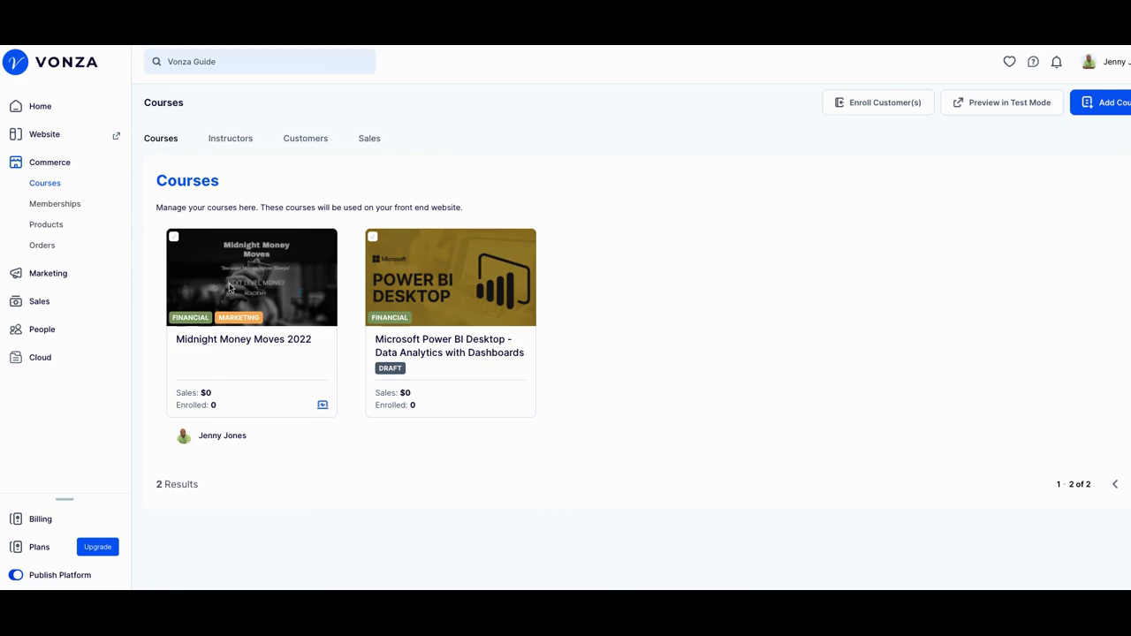
Open the Midnight Money Moves 2022 course for editing and preview its landing page in test mode.
{"action": "mouse_move", "coordinate": [239, 281]}
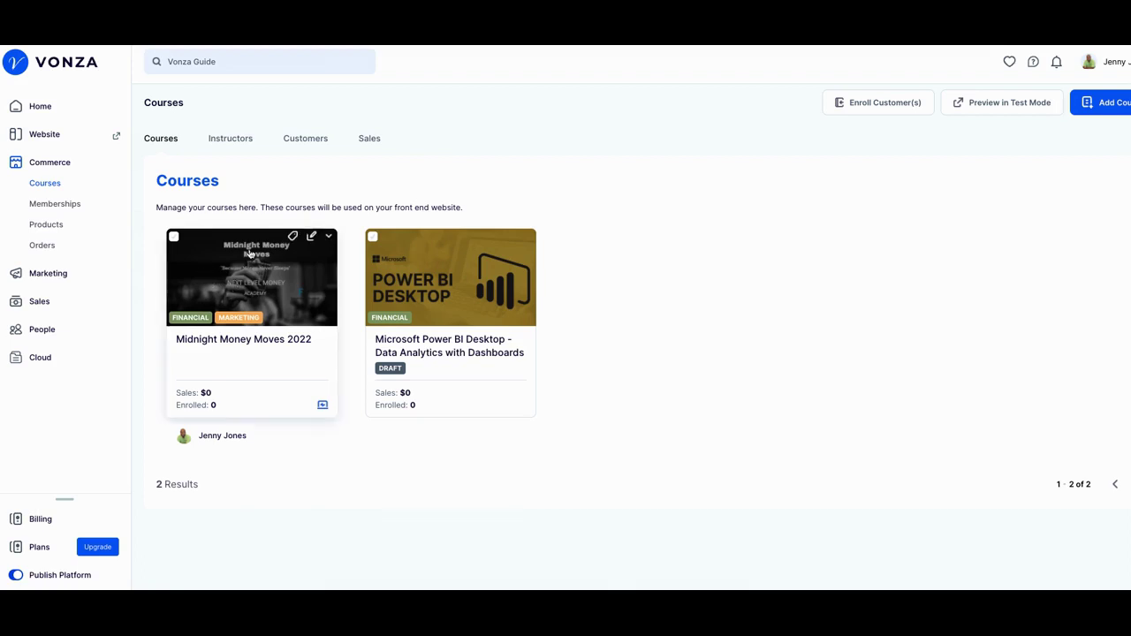
{"action": "left_click", "coordinate": [312, 238]}
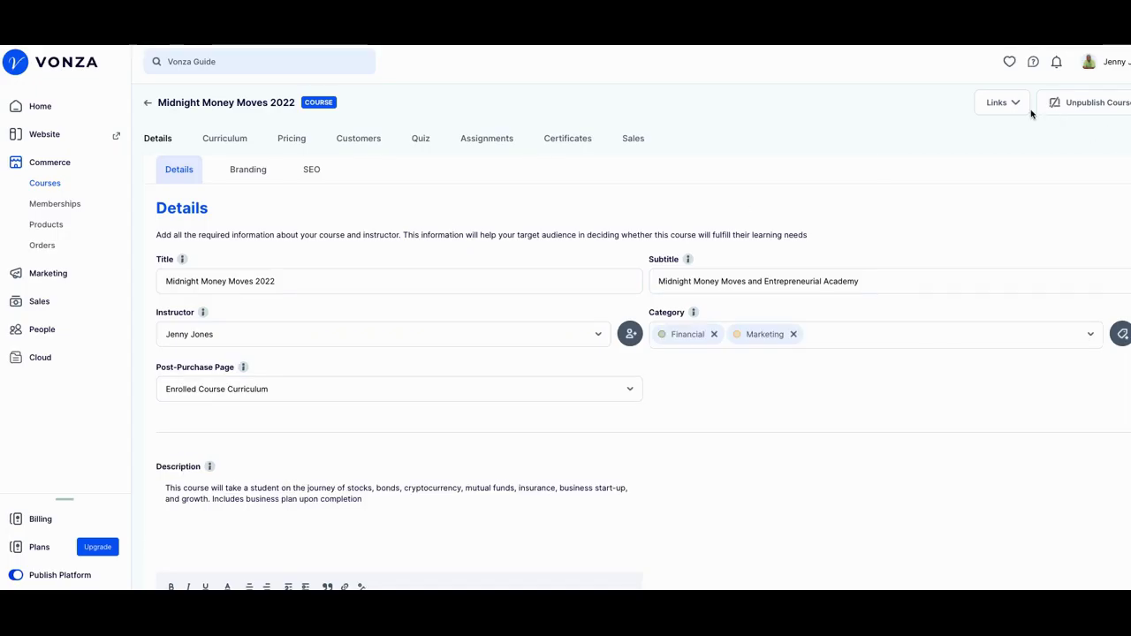
{"action": "left_click", "coordinate": [1014, 110]}
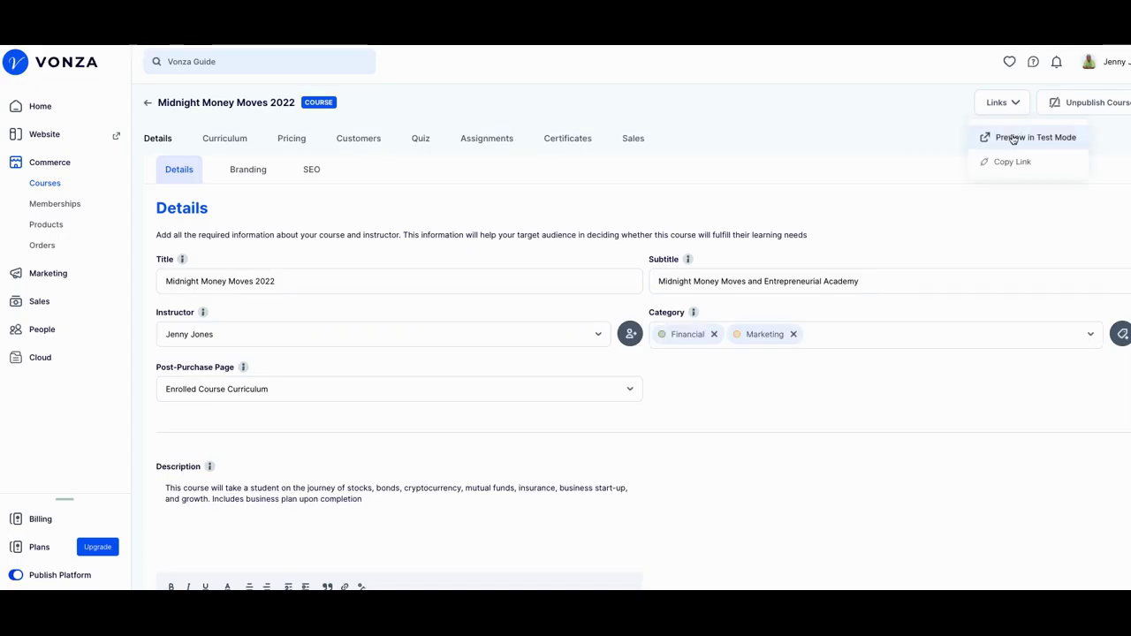
{"action": "left_click", "coordinate": [1013, 138]}
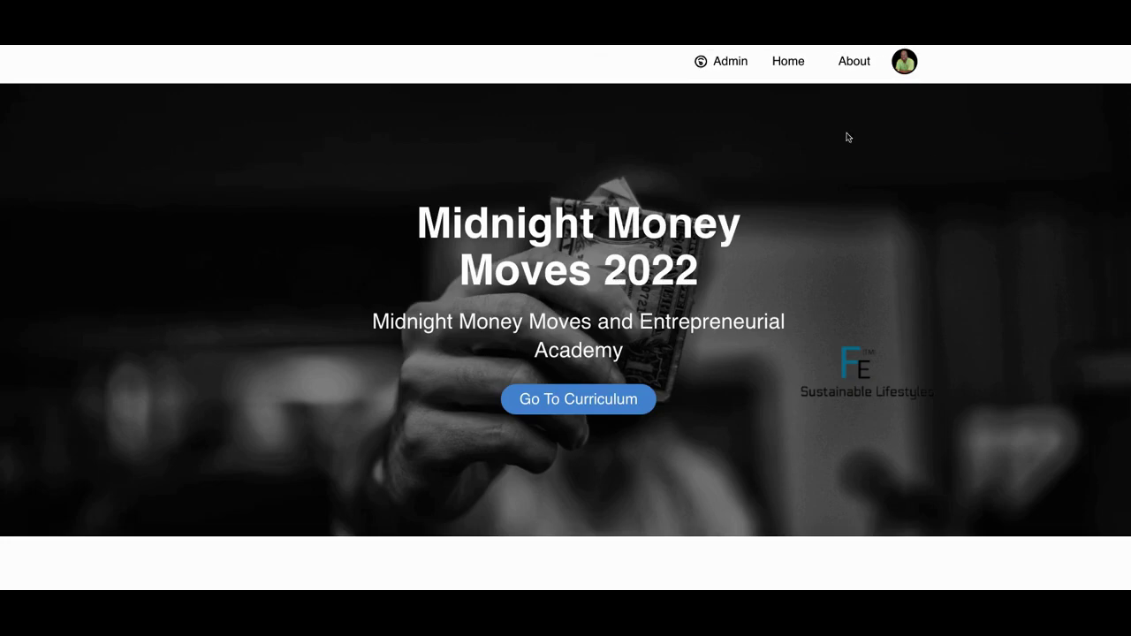
{"action": "scroll", "coordinate": [782, 151], "scroll_direction": "down", "scroll_amount": 1}
{"action": "scroll", "coordinate": [781, 151], "scroll_direction": "up", "scroll_amount": 1}
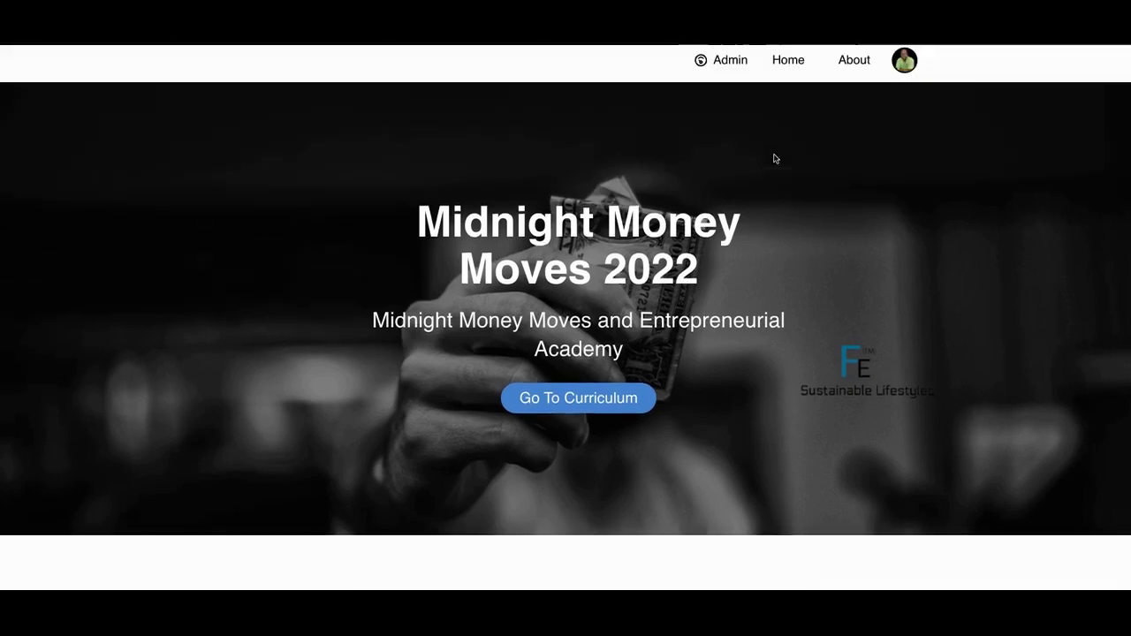
Review the Midnight Money Moves 2022 curriculum in the preview and return to the courses list.
{"action": "left_click", "coordinate": [587, 400]}
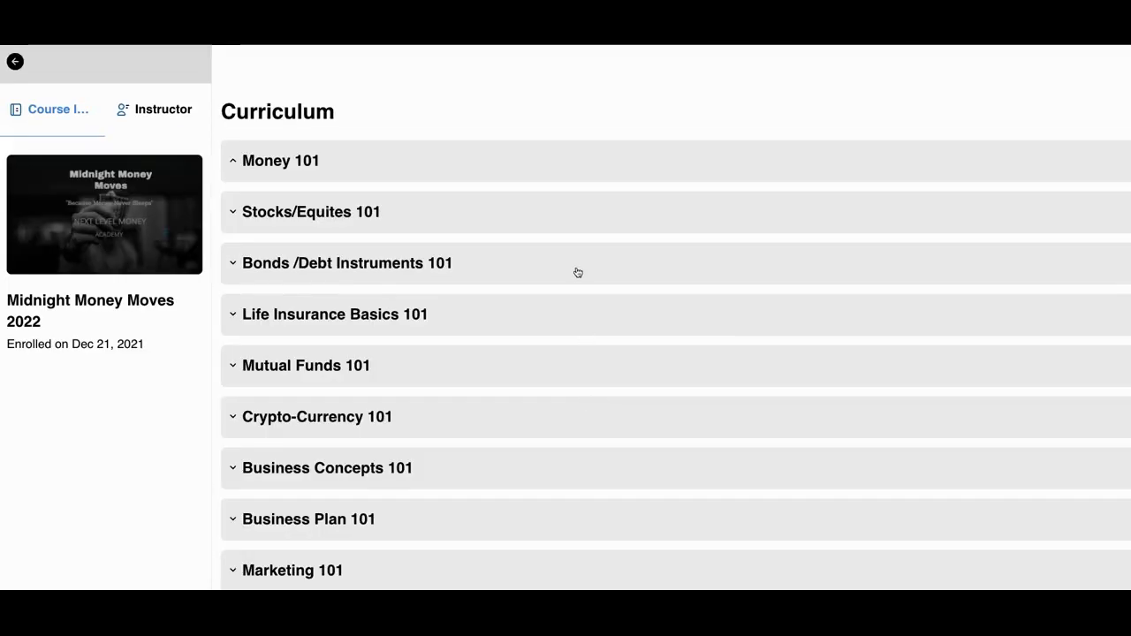
{"action": "scroll", "coordinate": [578, 273], "scroll_direction": "down", "scroll_amount": 2}
{"action": "scroll", "coordinate": [578, 272], "scroll_direction": "up", "scroll_amount": 2}
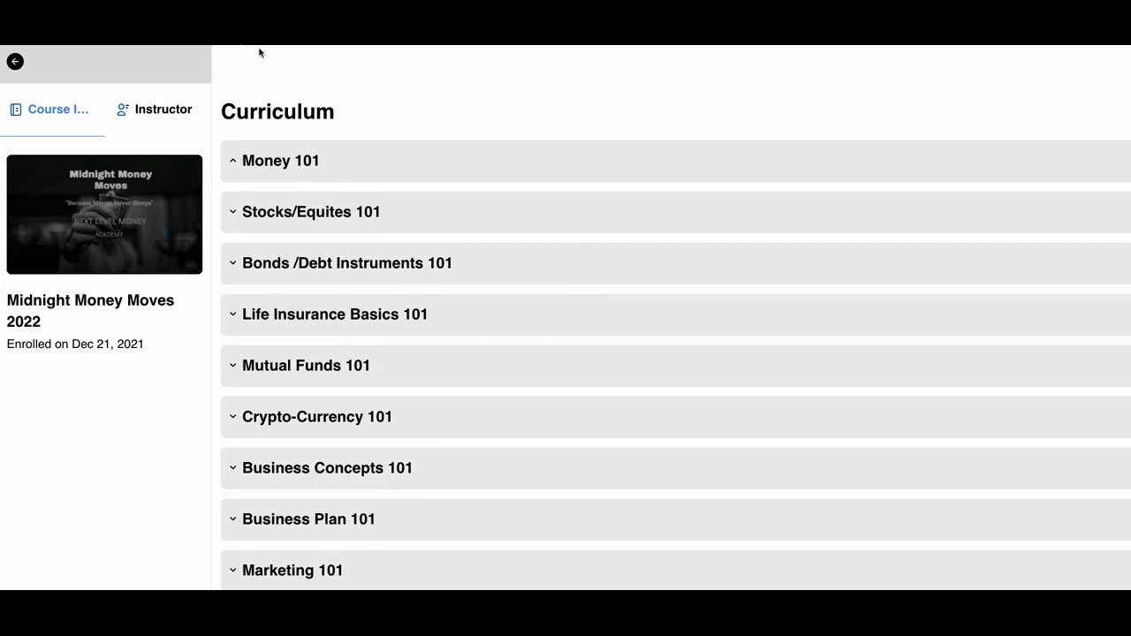
{"action": "left_click", "coordinate": [15, 61]}
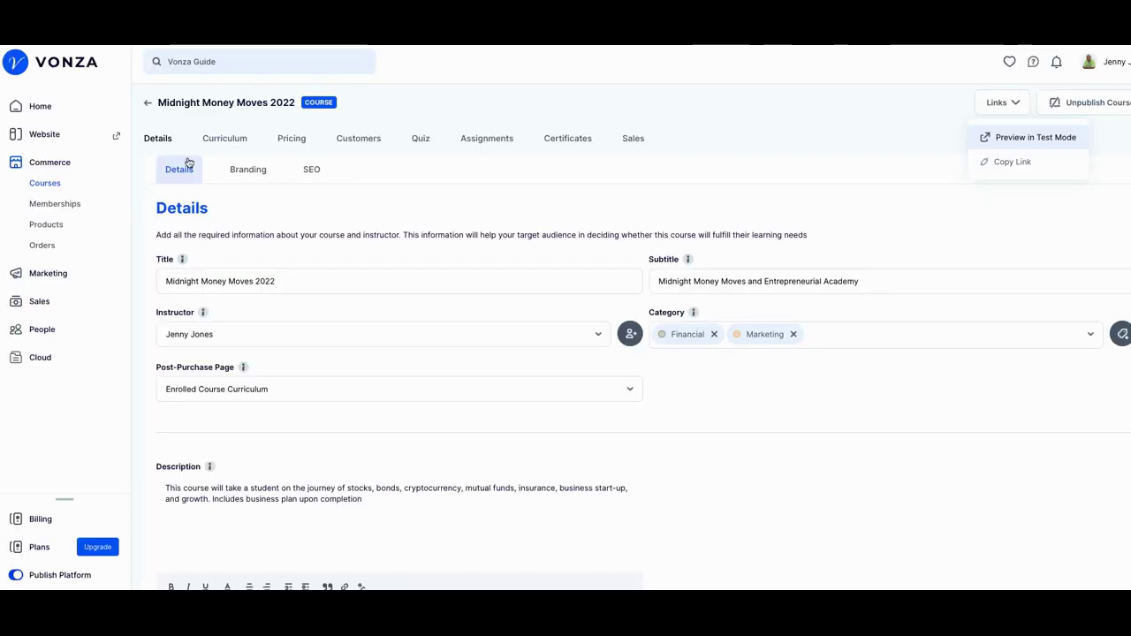
{"action": "left_click", "coordinate": [148, 103]}
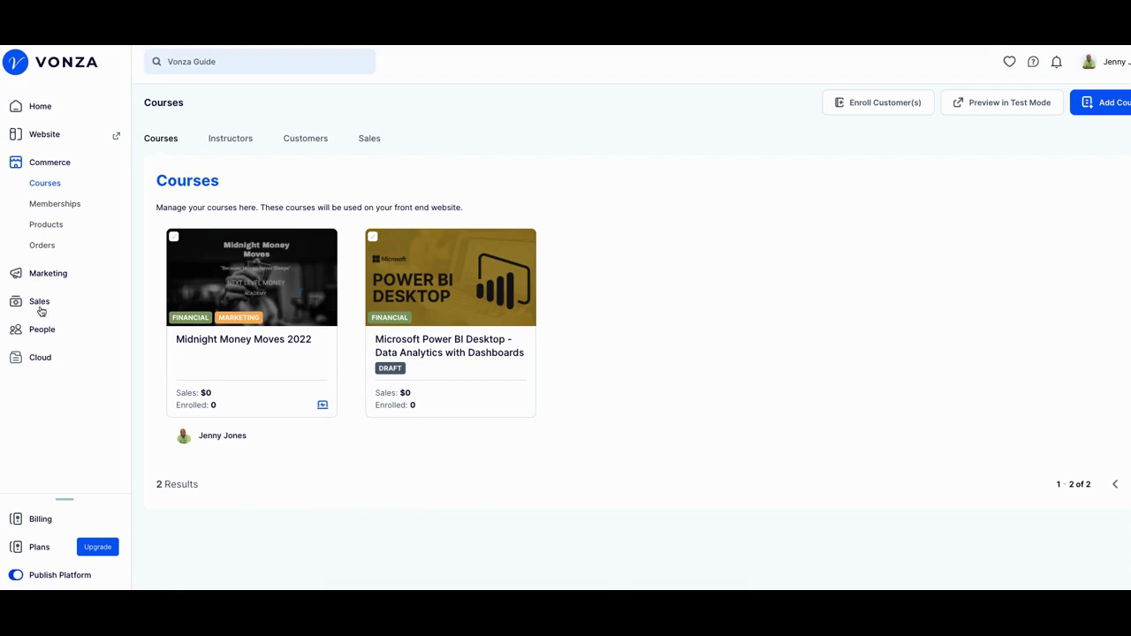
Build a new Course Funnel titled "course funnel" among the marketing funnels.
{"action": "left_click", "coordinate": [40, 303]}
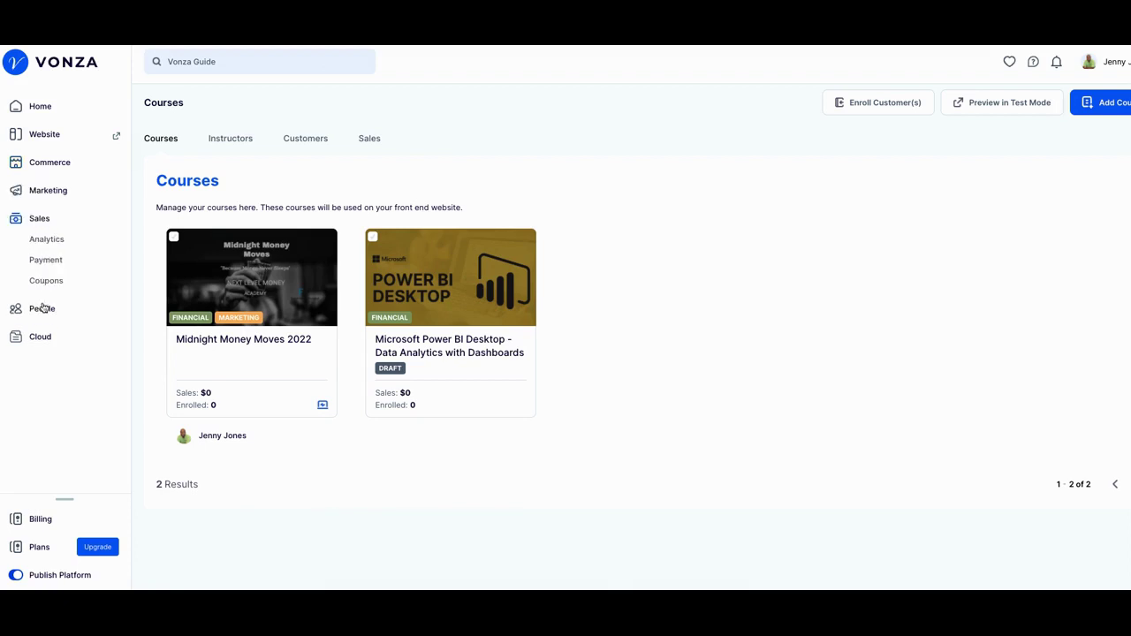
{"action": "left_click", "coordinate": [36, 198]}
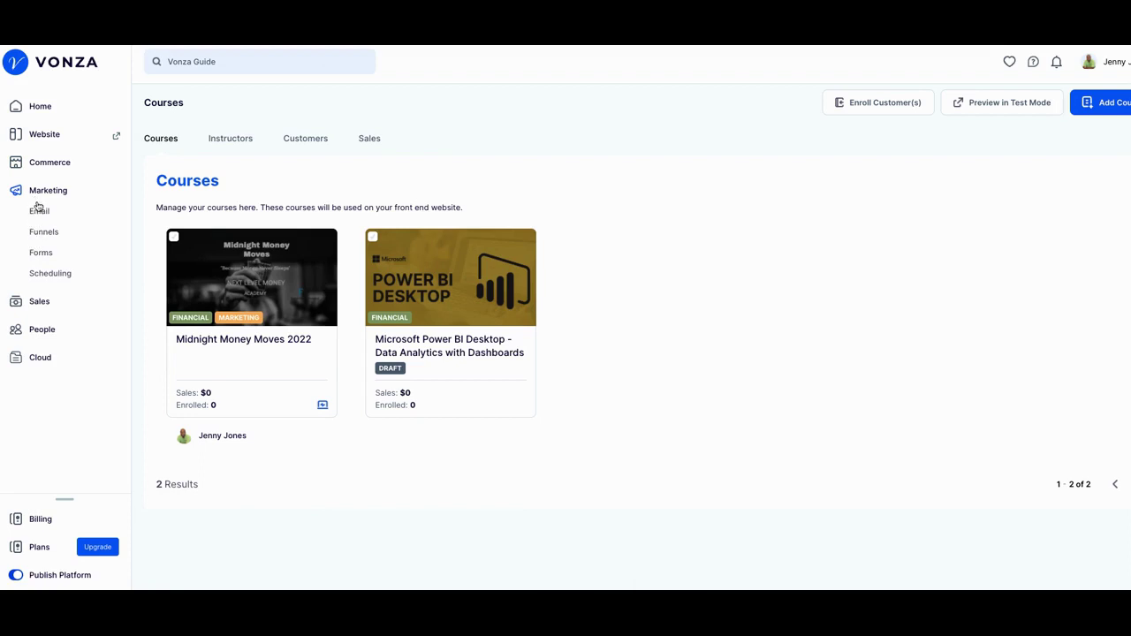
{"action": "left_click", "coordinate": [39, 236]}
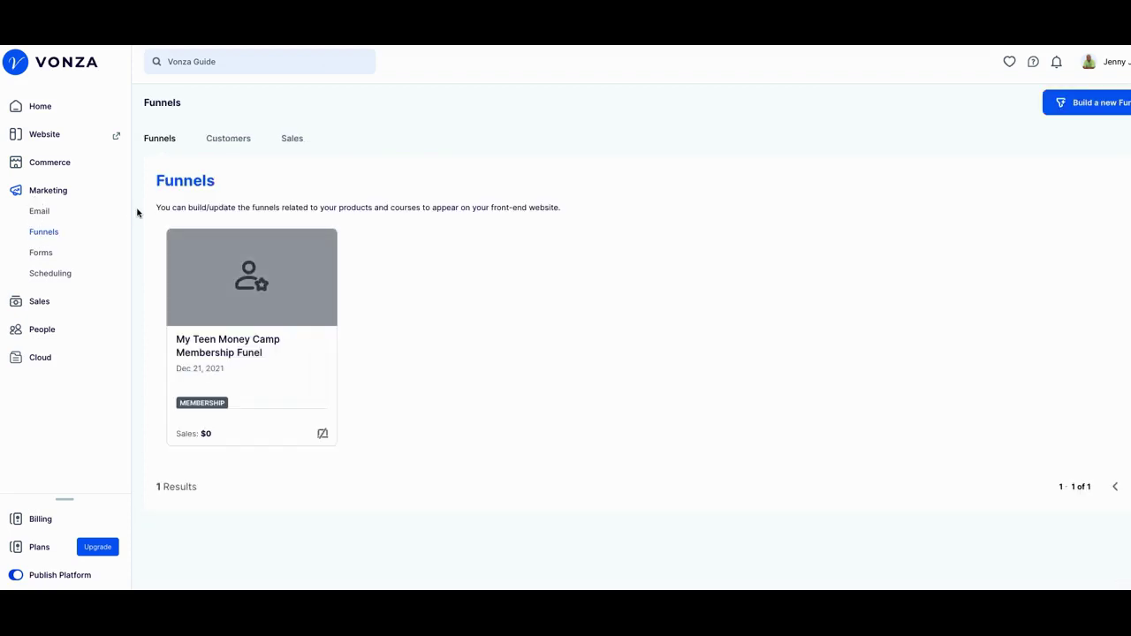
{"action": "mouse_move", "coordinate": [253, 336]}
{"action": "left_click", "coordinate": [1102, 105]}
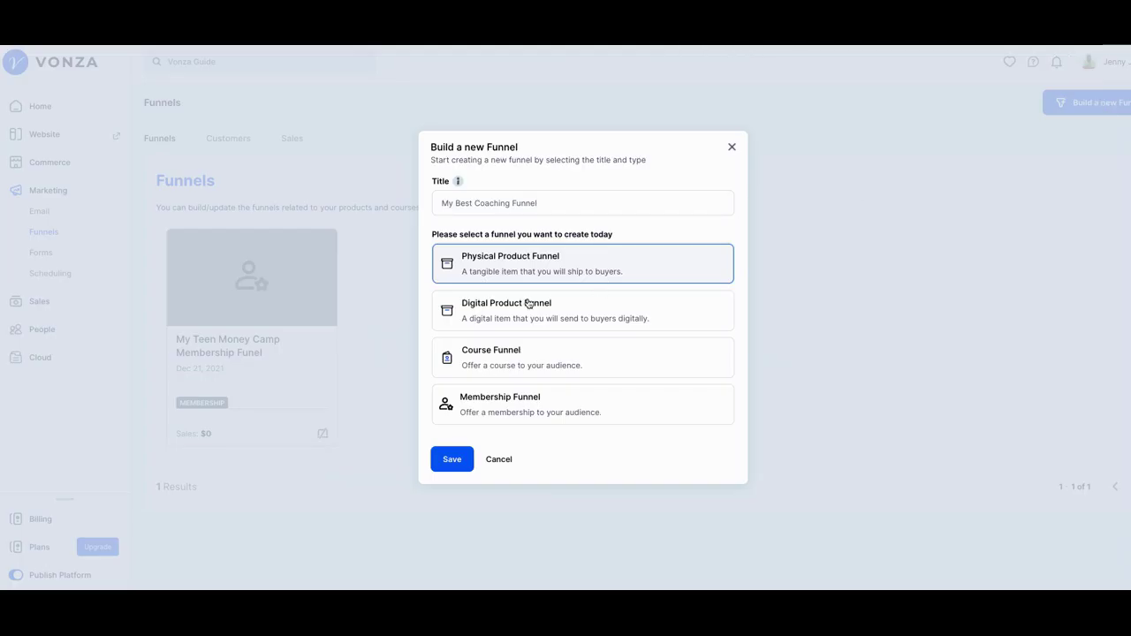
{"action": "left_click", "coordinate": [503, 358]}
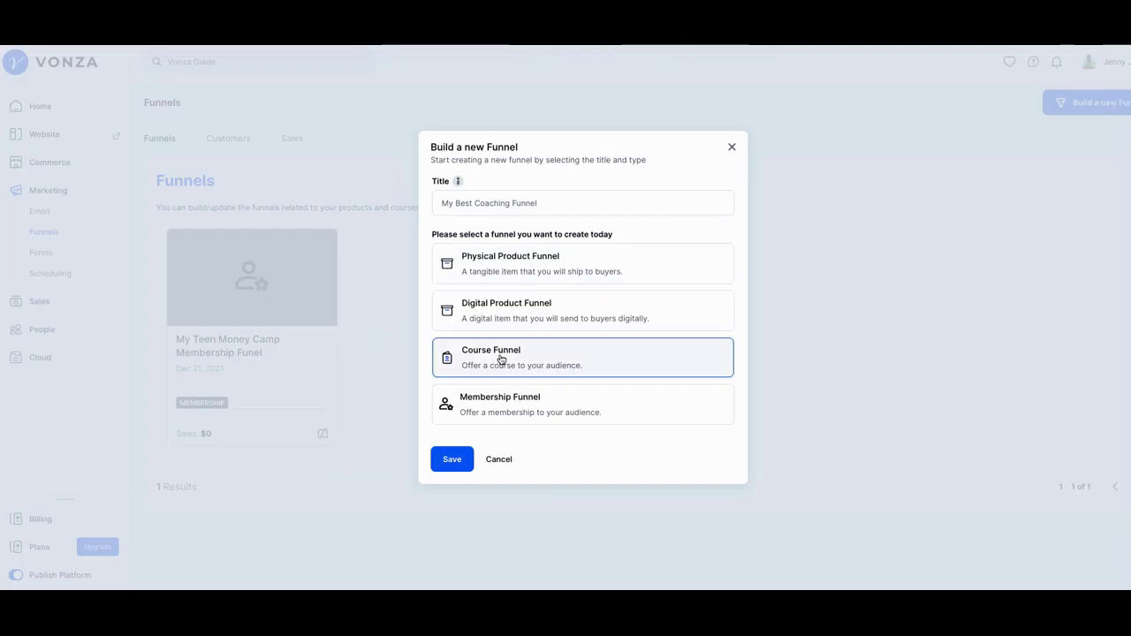
{"action": "left_click", "coordinate": [459, 466]}
{"action": "left_click", "coordinate": [454, 202]}
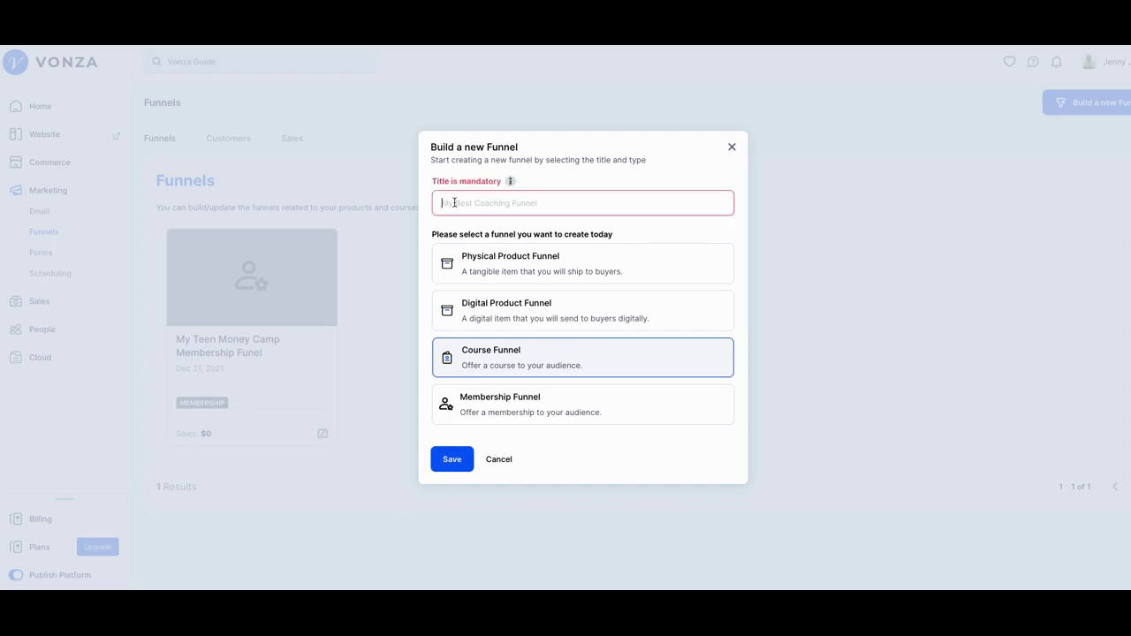
{"action": "type", "text": "course funnel"}
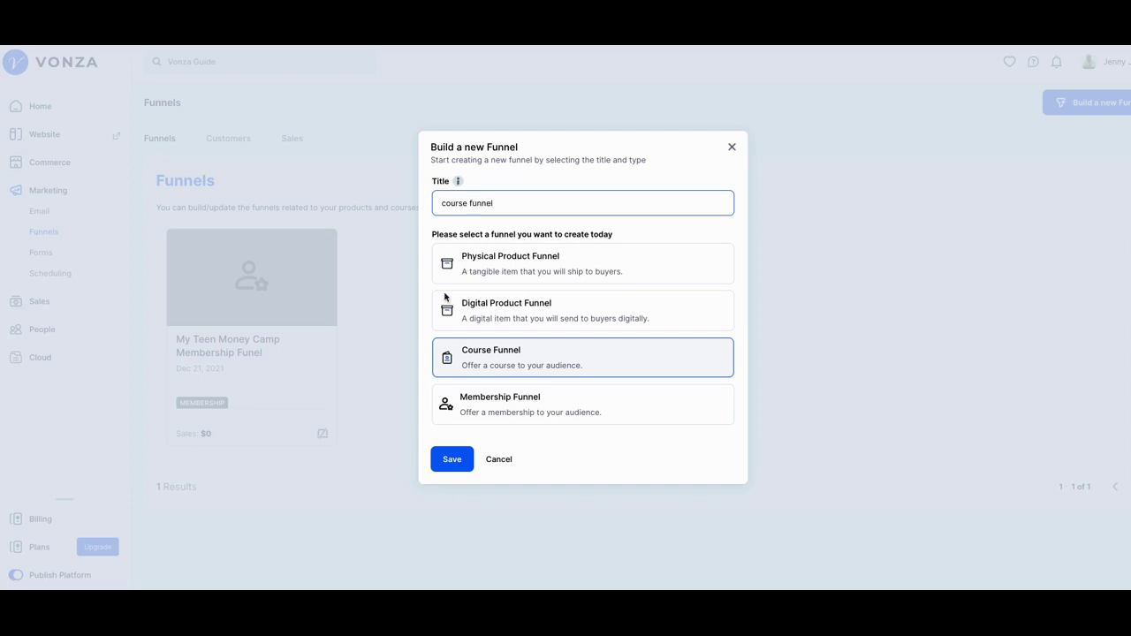
{"action": "left_click", "coordinate": [450, 465]}
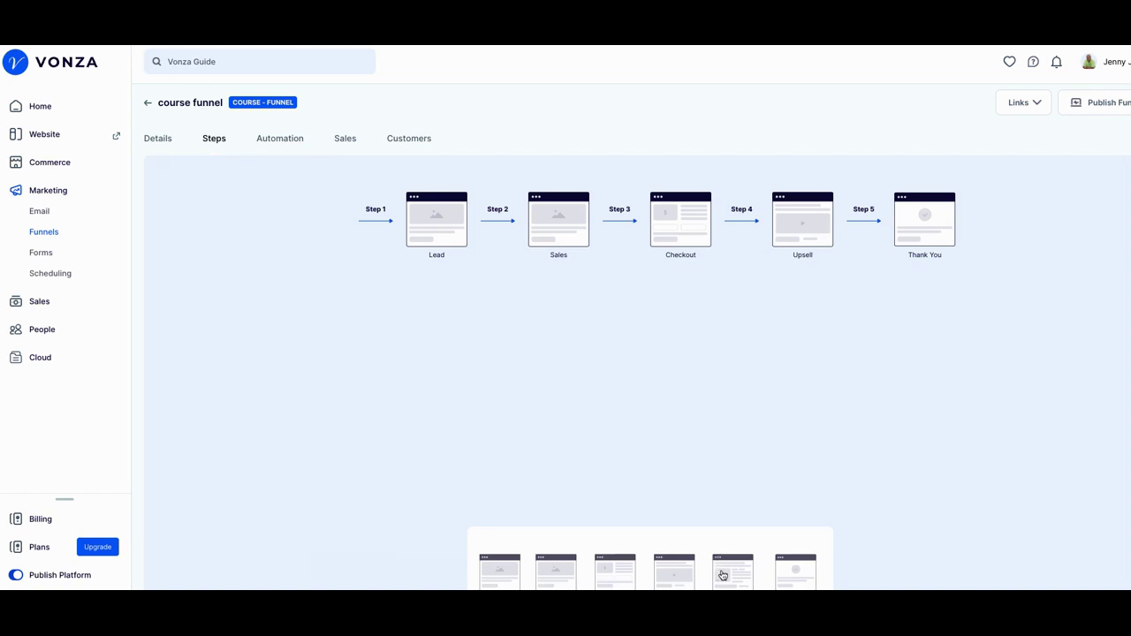
Add a Downsell step between Upsell and Thank You and remove the Lead step from the course funnel.
{"action": "left_click_drag", "start_coordinate": [724, 573], "coordinate": [834, 225]}
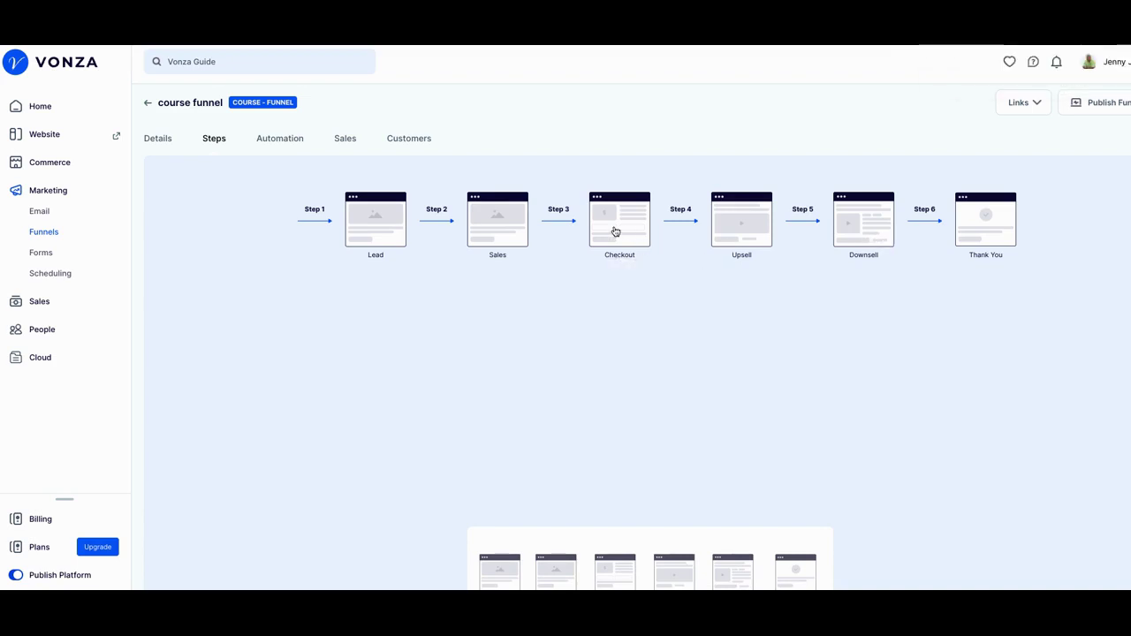
{"action": "left_click", "coordinate": [394, 236]}
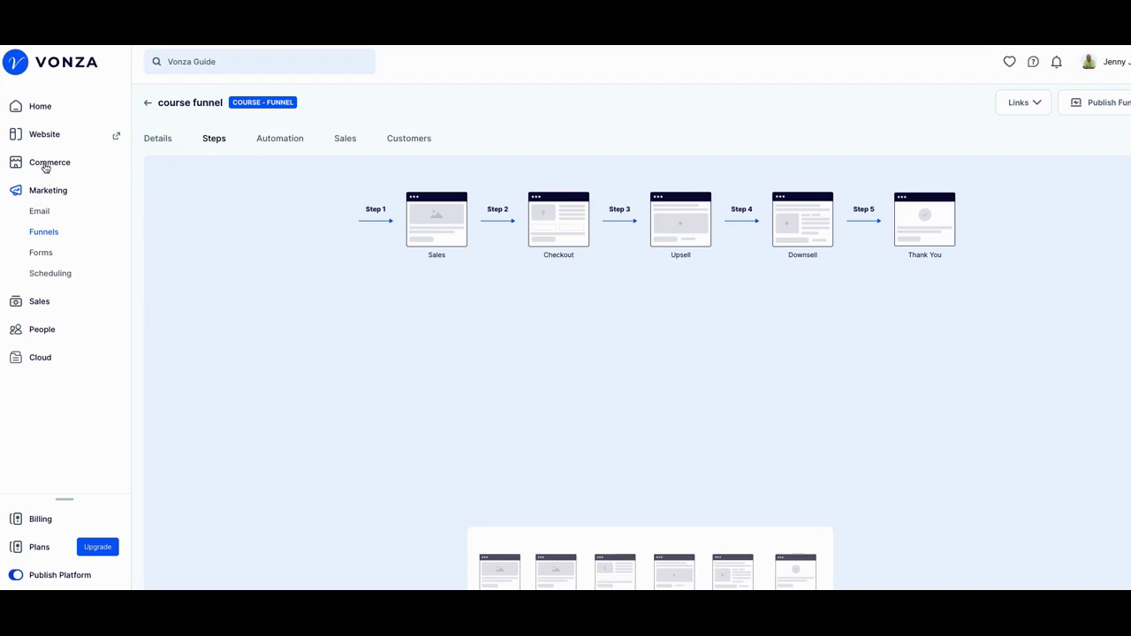
Review the commerce courses list and open the memberships list.
{"action": "left_click", "coordinate": [46, 167]}
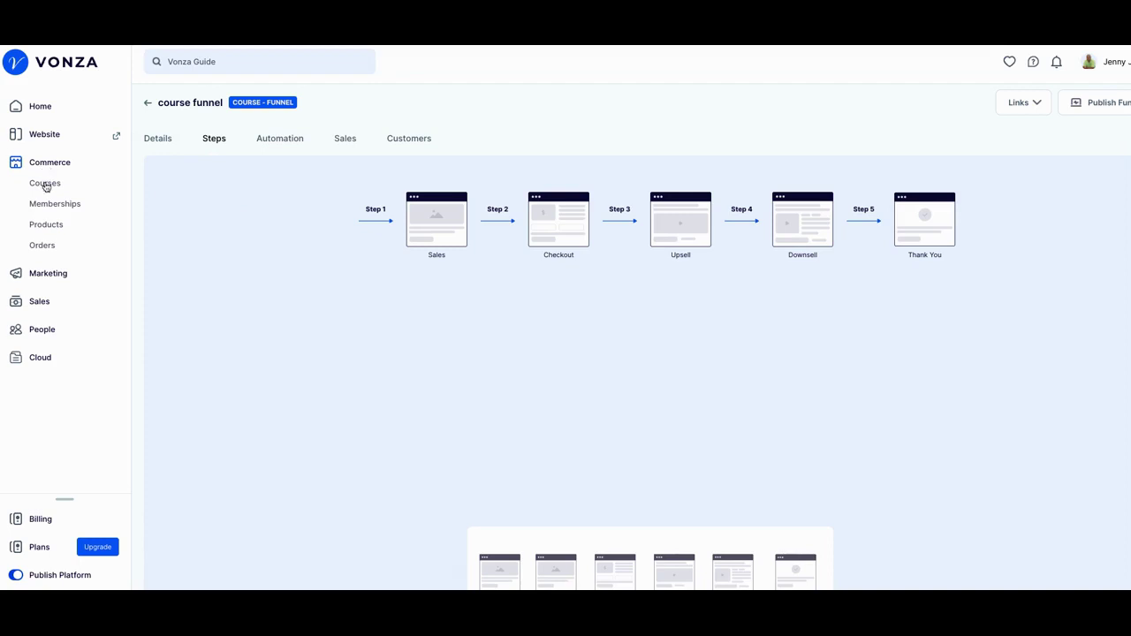
{"action": "left_click", "coordinate": [46, 187]}
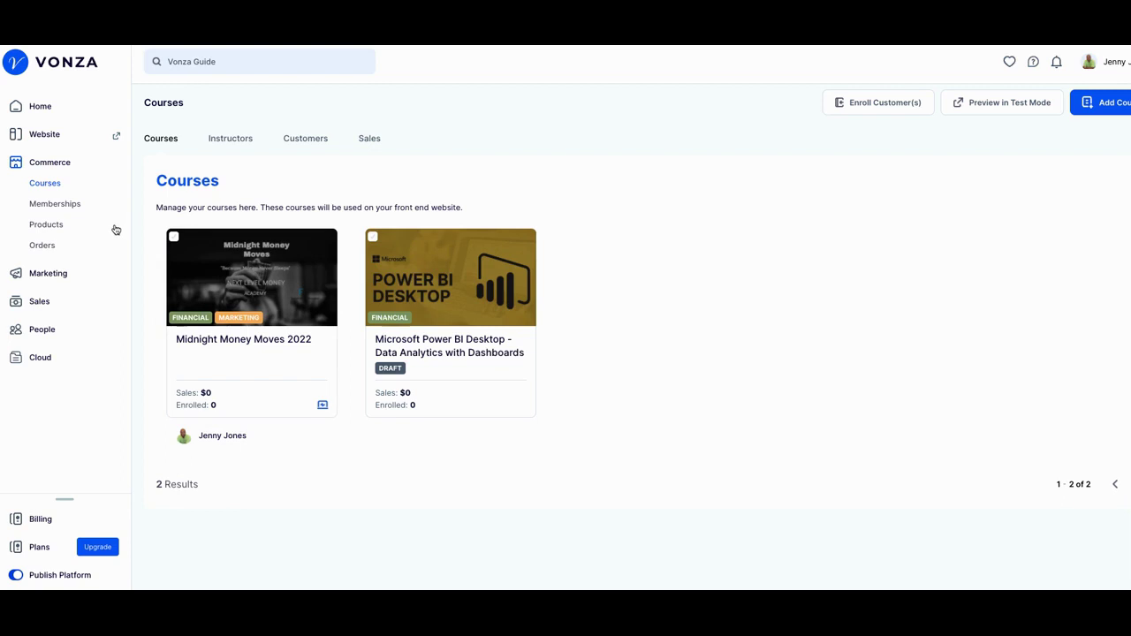
{"action": "left_click", "coordinate": [47, 208]}
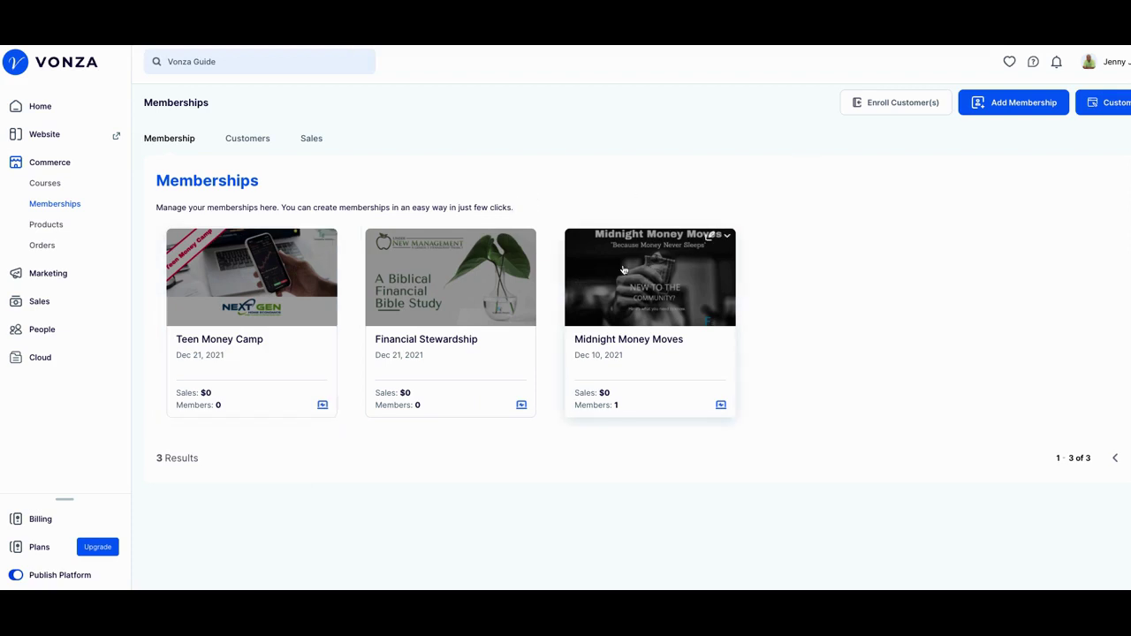
Open the memberships website page and examine it down to the experience section below Our Memberships.
{"action": "left_click", "coordinate": [1102, 104]}
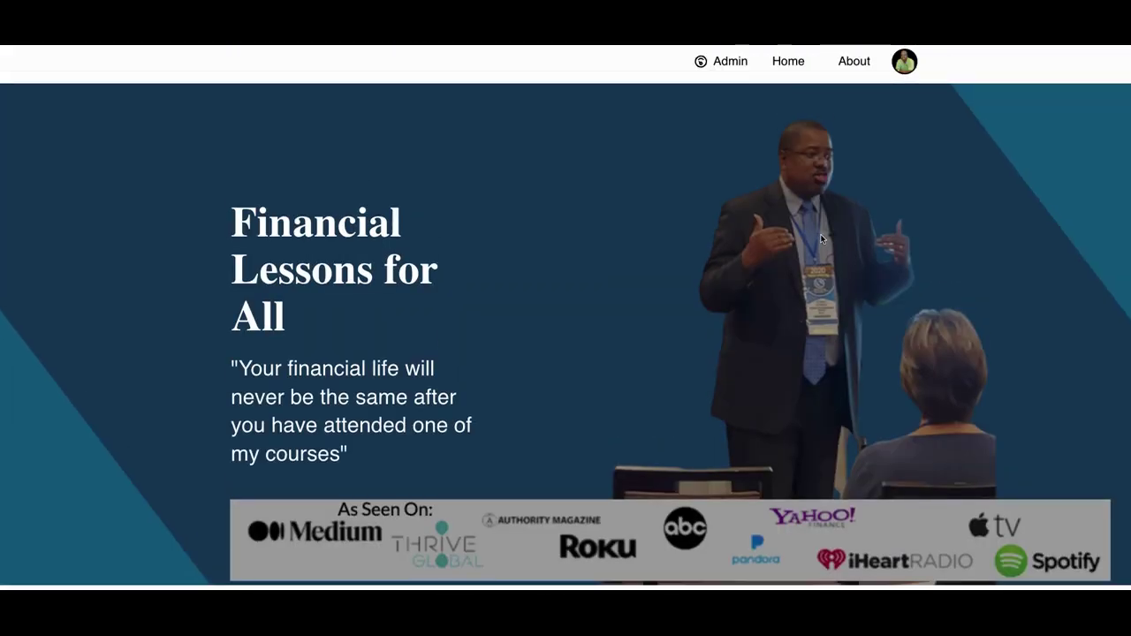
{"action": "scroll", "coordinate": [821, 239], "scroll_direction": "down", "scroll_amount": 4}
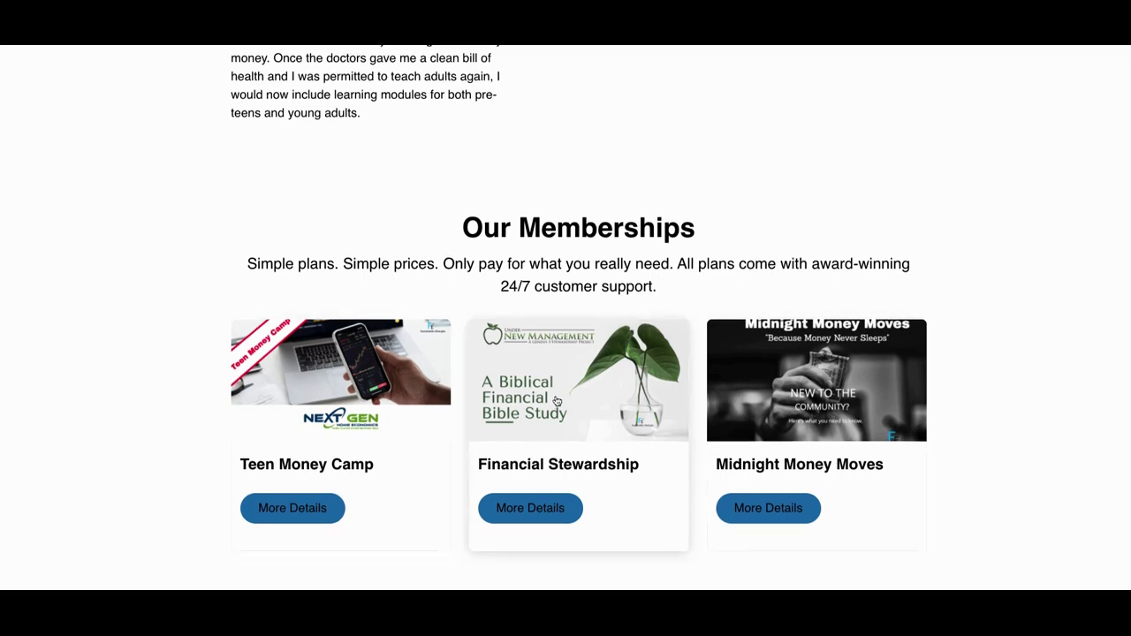
{"action": "scroll", "coordinate": [559, 400], "scroll_direction": "down", "scroll_amount": 1}
{"action": "scroll", "coordinate": [558, 401], "scroll_direction": "down", "scroll_amount": 2}
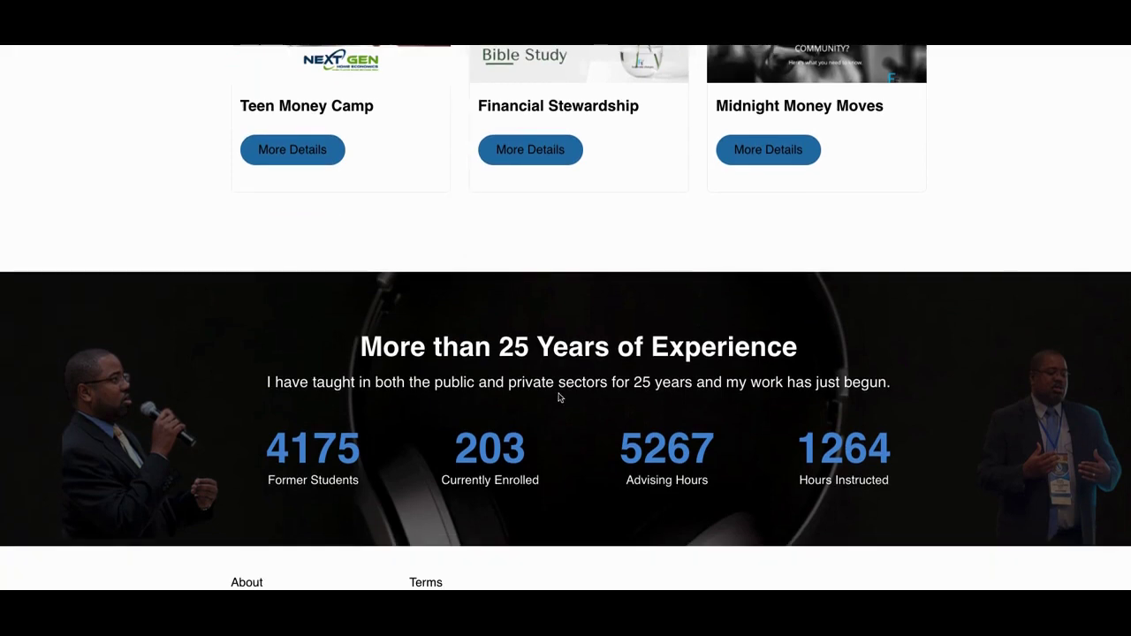
{"action": "scroll", "coordinate": [558, 398], "scroll_direction": "up", "scroll_amount": 5}
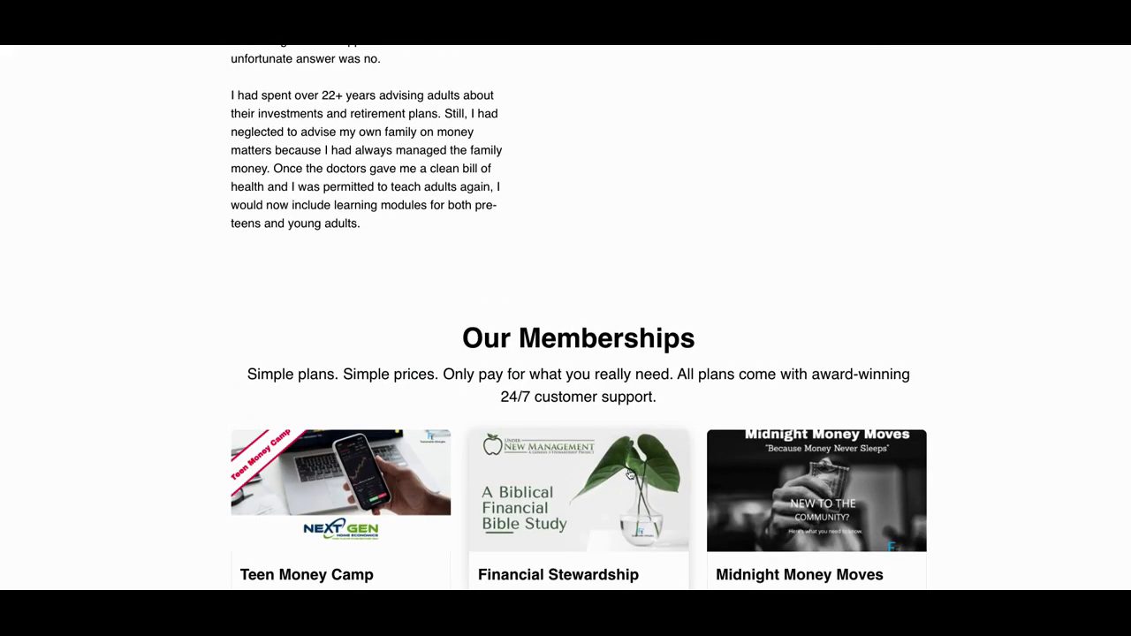
{"action": "scroll", "coordinate": [620, 477], "scroll_direction": "up", "scroll_amount": 8}
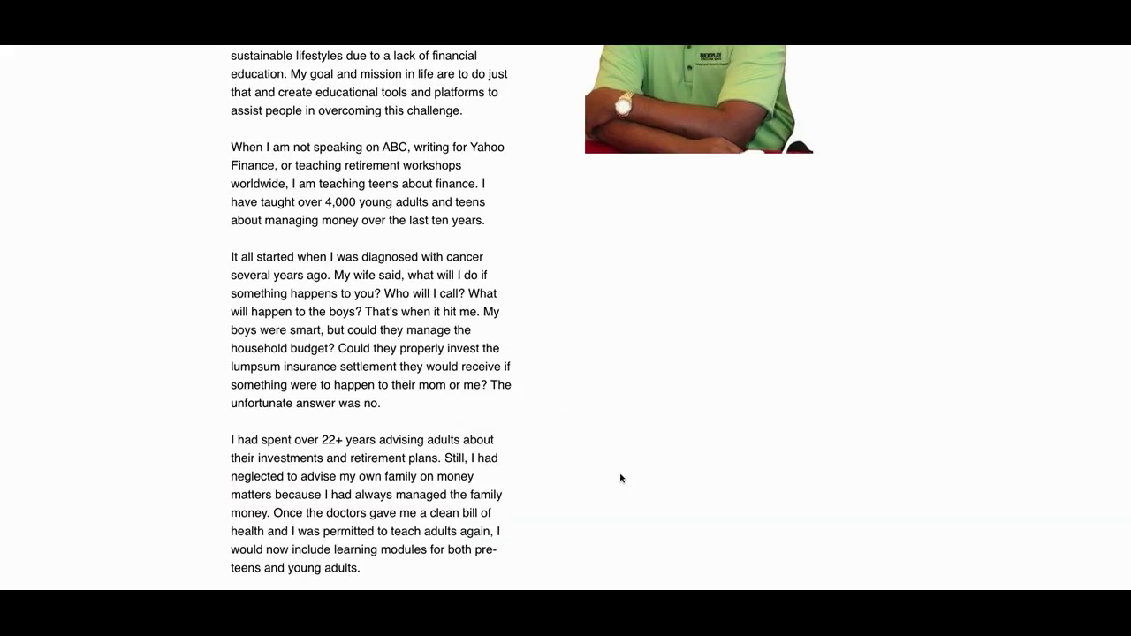
{"action": "scroll", "coordinate": [621, 476], "scroll_direction": "up", "scroll_amount": 10}
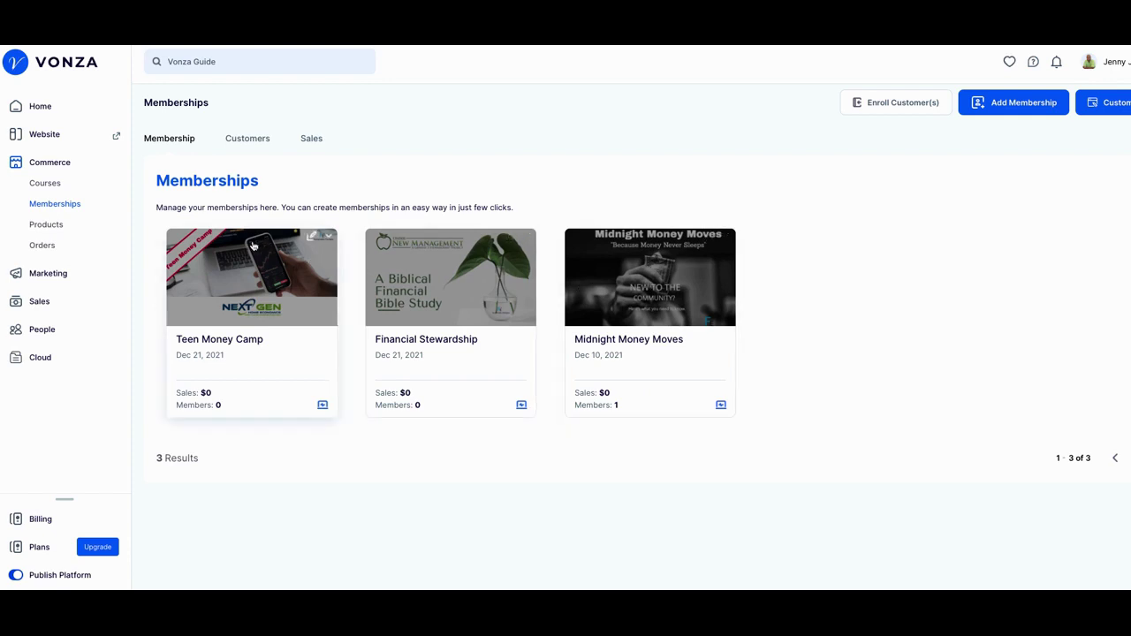
Examine the tiers of the Teen Money Camp membership and return to the memberships list.
{"action": "left_click", "coordinate": [310, 237]}
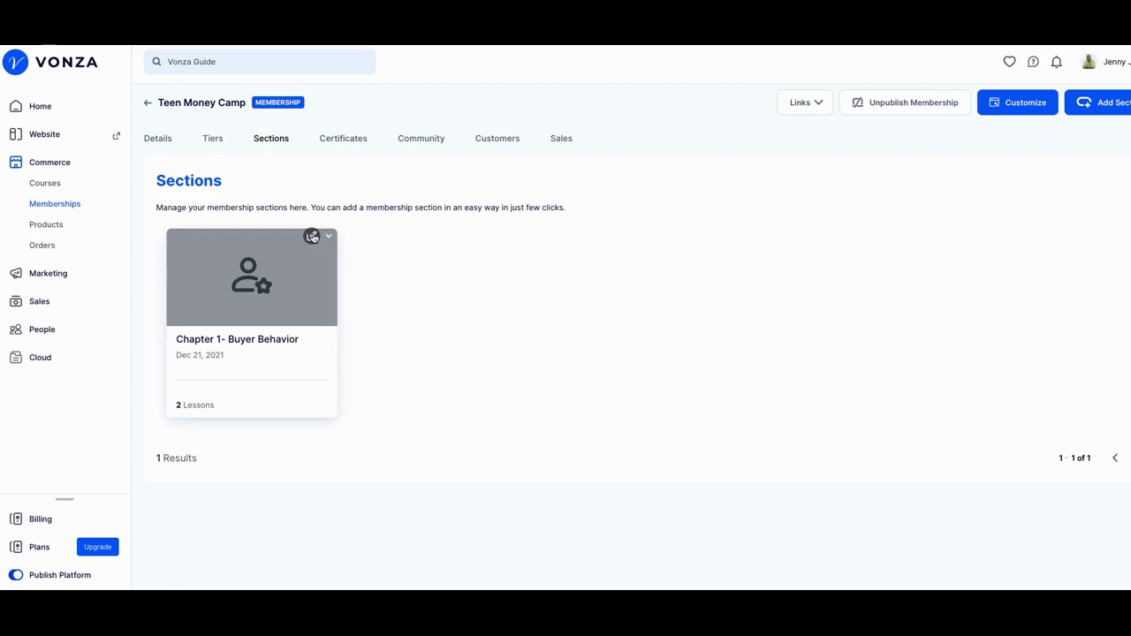
{"action": "left_click", "coordinate": [213, 141]}
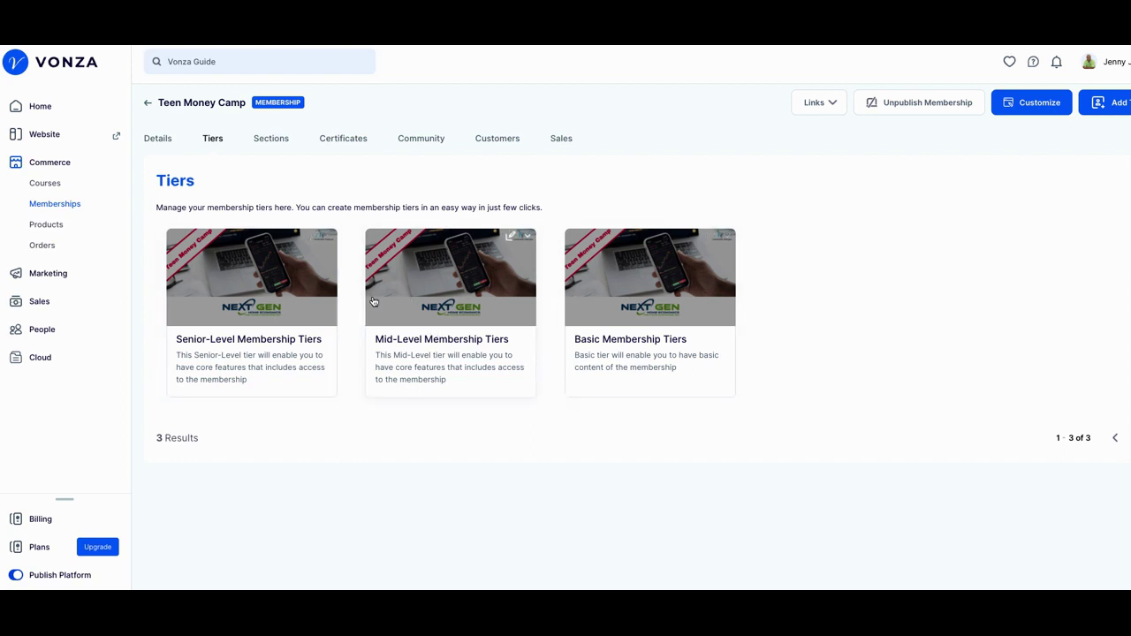
{"action": "left_click", "coordinate": [147, 102]}
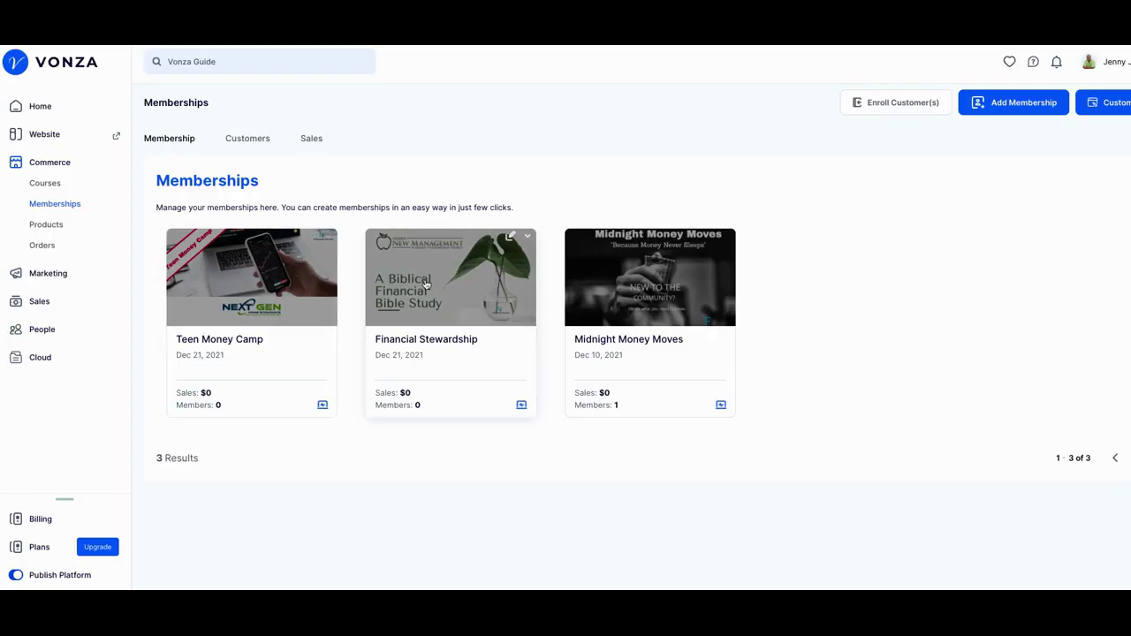
Examine the Financial Stewardship membership's tiers and preview its page from the page customizer.
{"action": "left_click", "coordinate": [510, 239]}
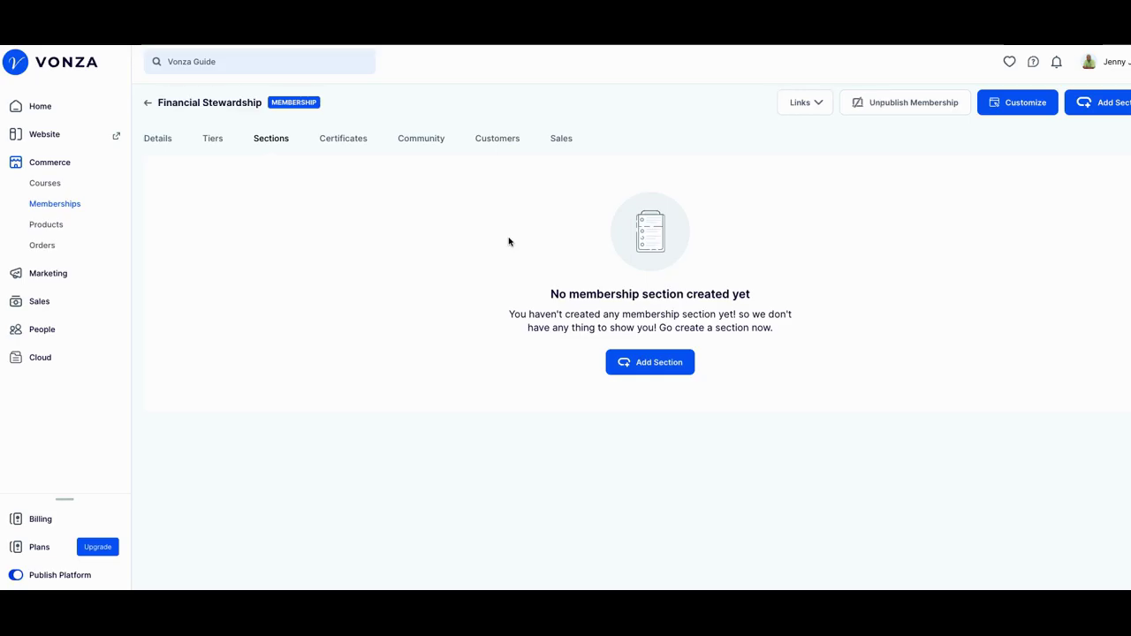
{"action": "left_click", "coordinate": [213, 139]}
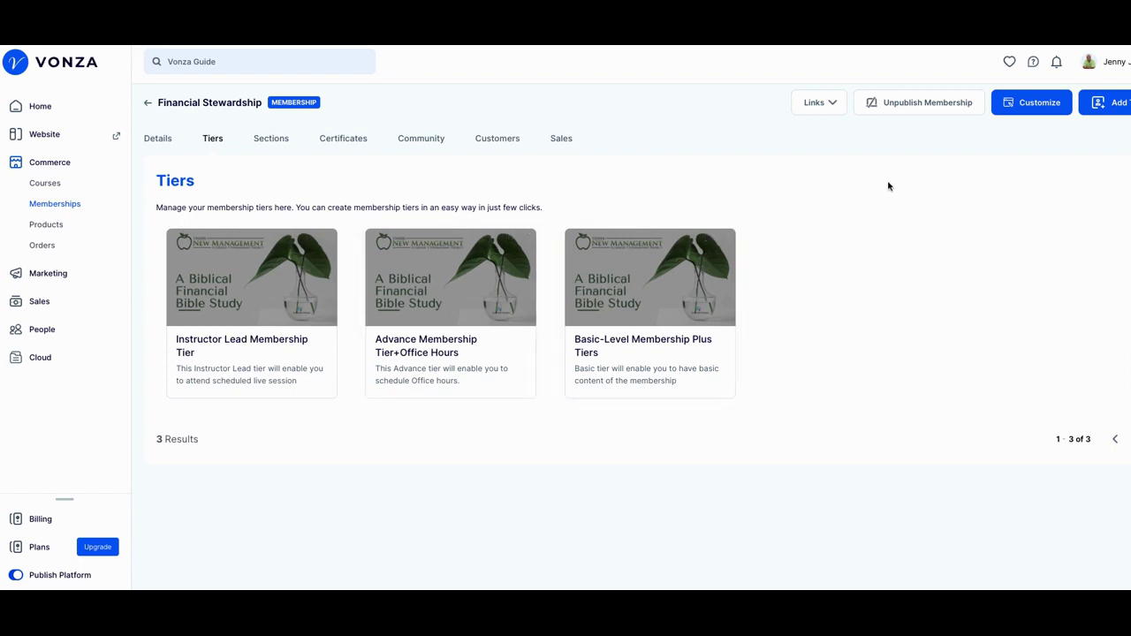
{"action": "left_click", "coordinate": [1030, 106]}
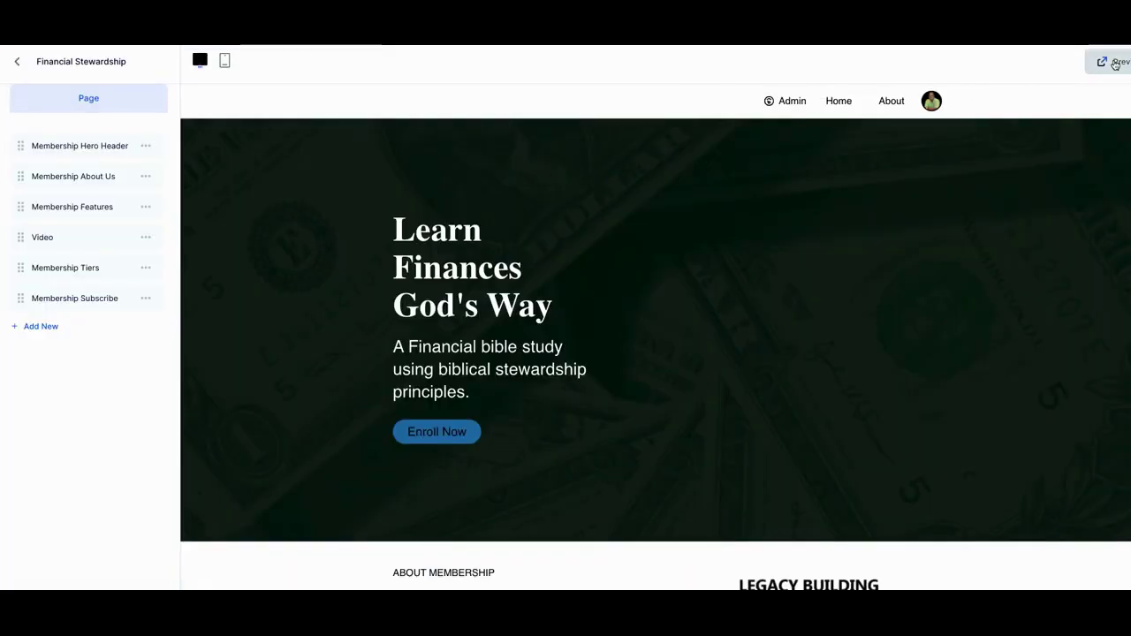
{"action": "left_click", "coordinate": [1114, 62]}
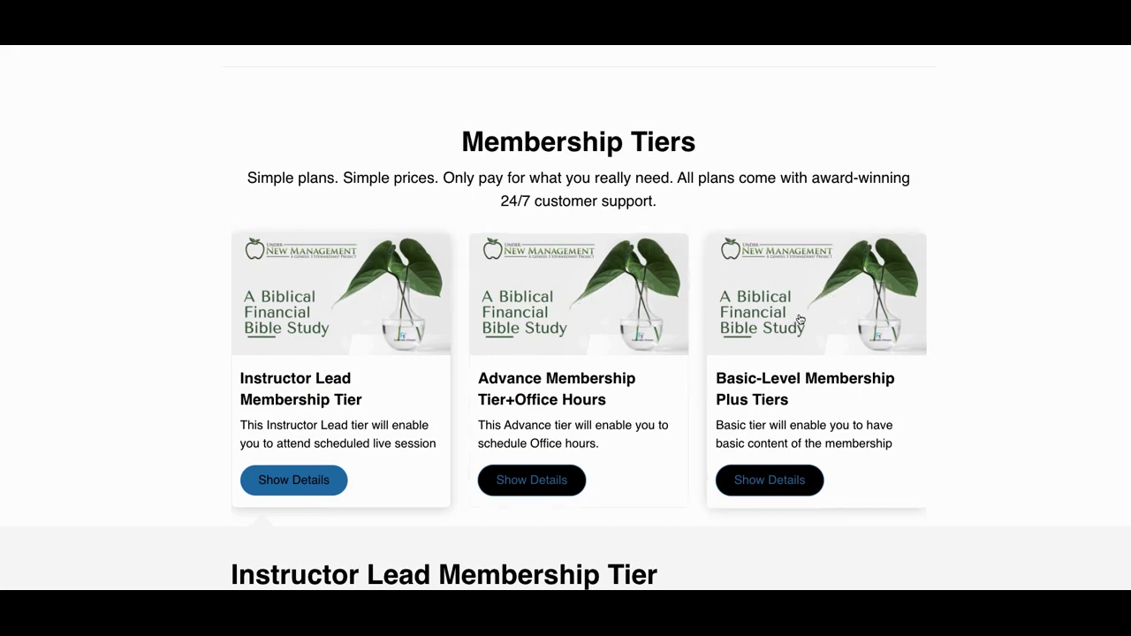
Examine the membership tiers on the Financial Stewardship page preview and return to the memberships list.
{"action": "scroll", "coordinate": [799, 318], "scroll_direction": "down", "scroll_amount": 3}
{"action": "scroll", "coordinate": [799, 303], "scroll_direction": "up", "scroll_amount": 1}
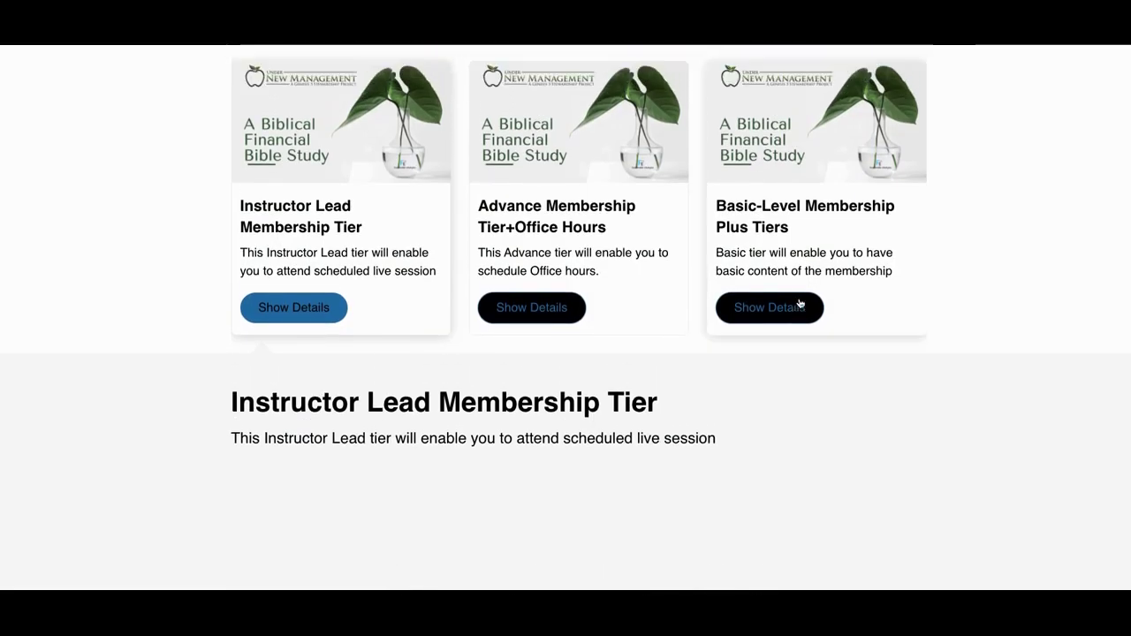
{"action": "scroll", "coordinate": [799, 303], "scroll_direction": "down", "scroll_amount": 4}
{"action": "scroll", "coordinate": [799, 303], "scroll_direction": "up", "scroll_amount": 5}
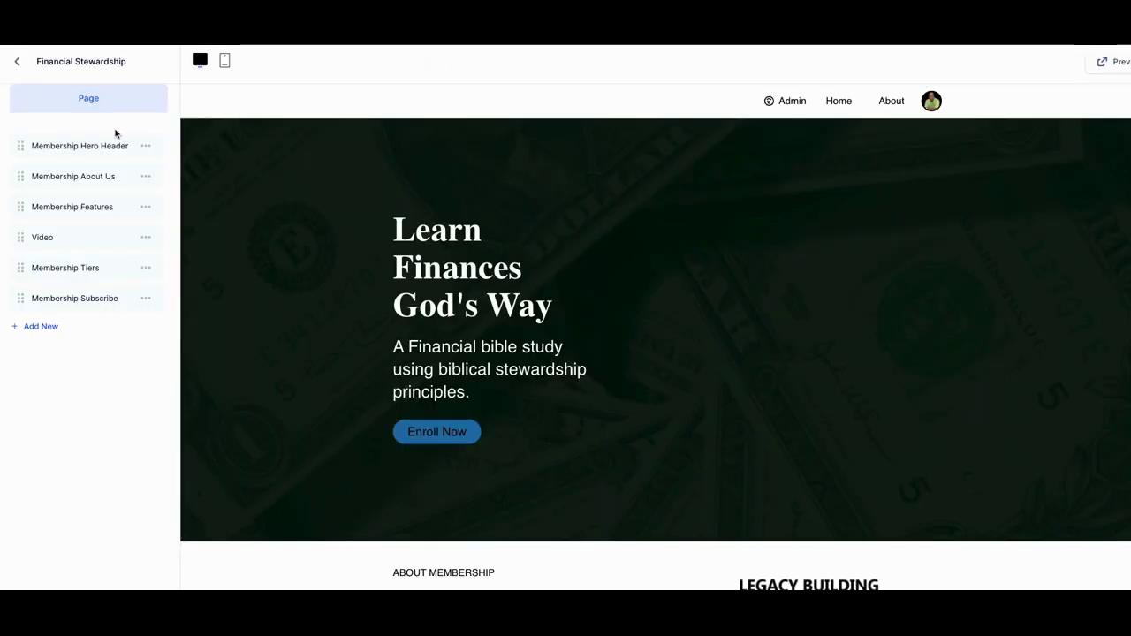
{"action": "left_click", "coordinate": [17, 62]}
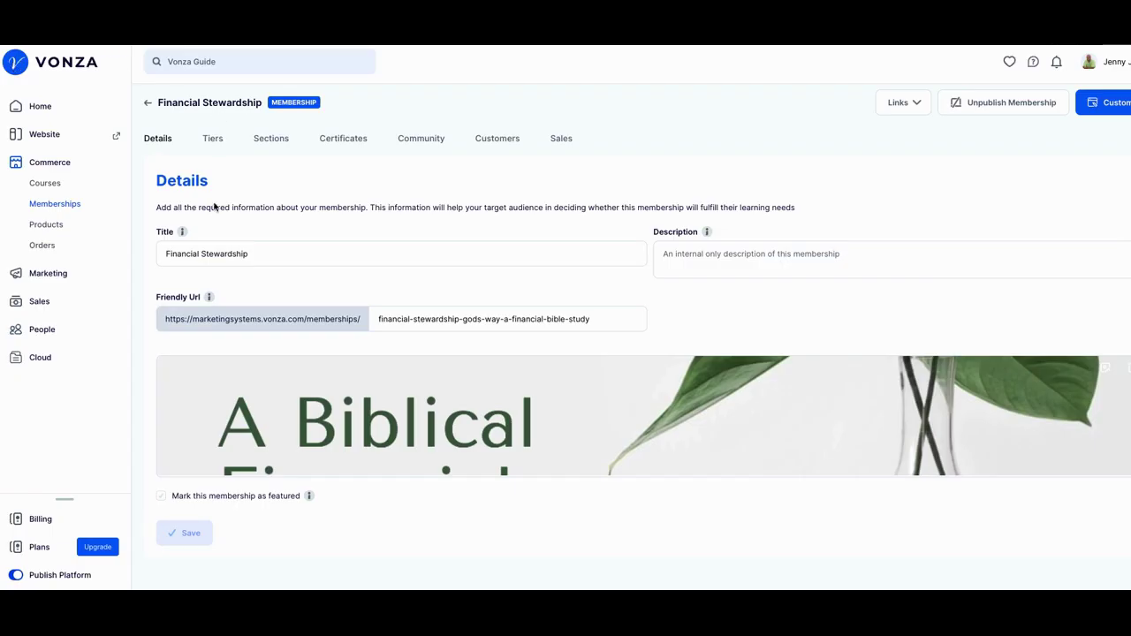
{"action": "left_click", "coordinate": [149, 104]}
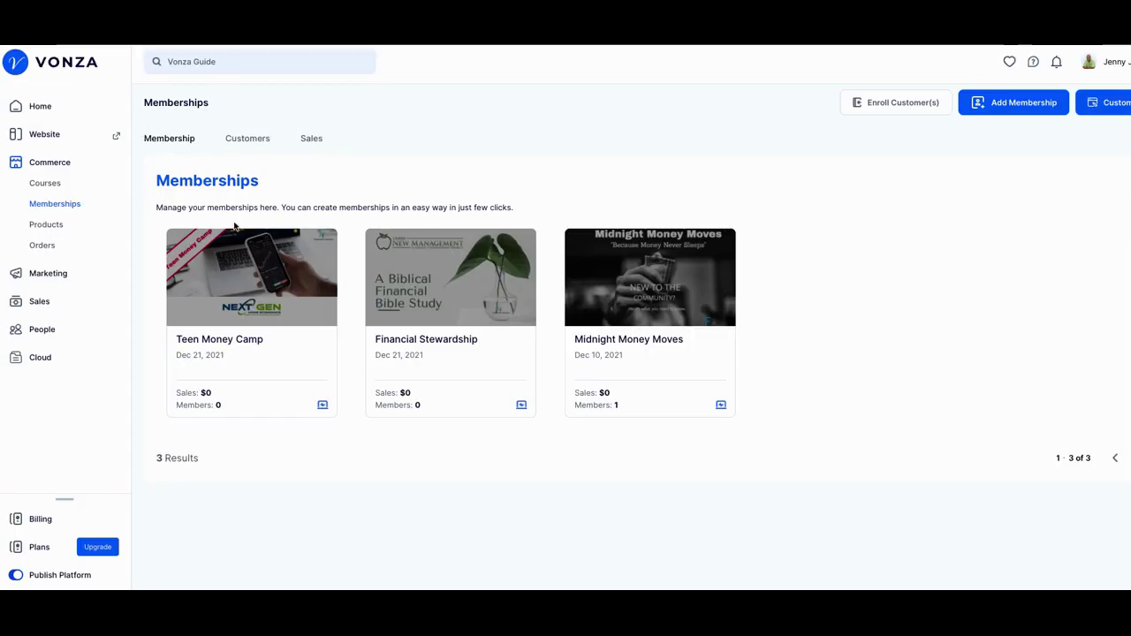
{"action": "mouse_move", "coordinate": [378, 281]}
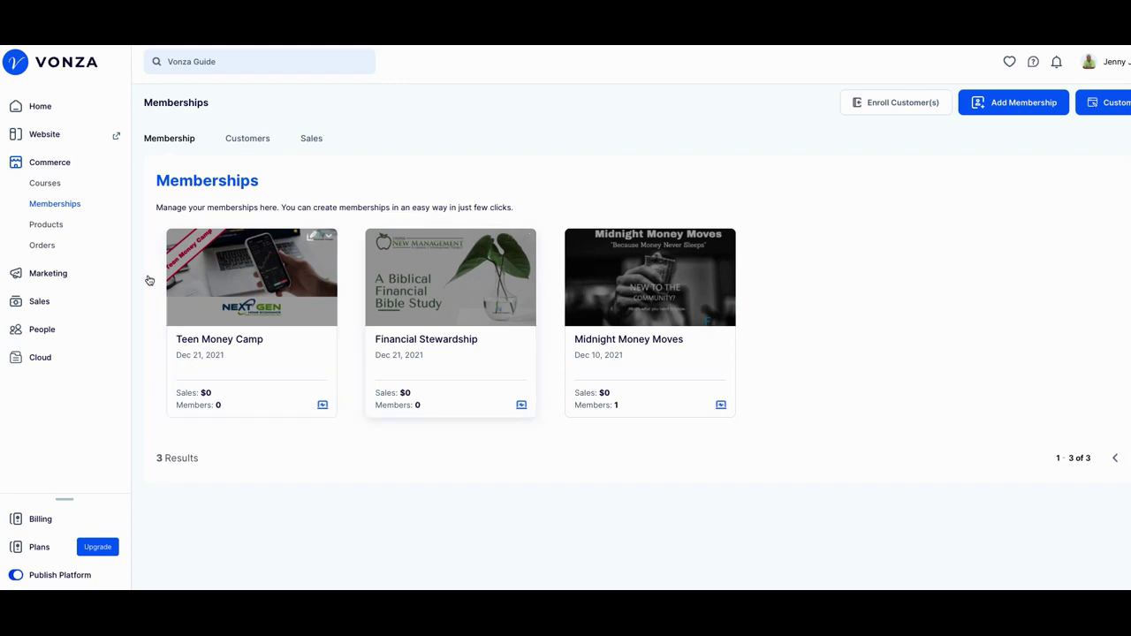
Open the Midnight Money Moves Workbook product, examine its page in test mode and return to its details.
{"action": "left_click", "coordinate": [37, 228]}
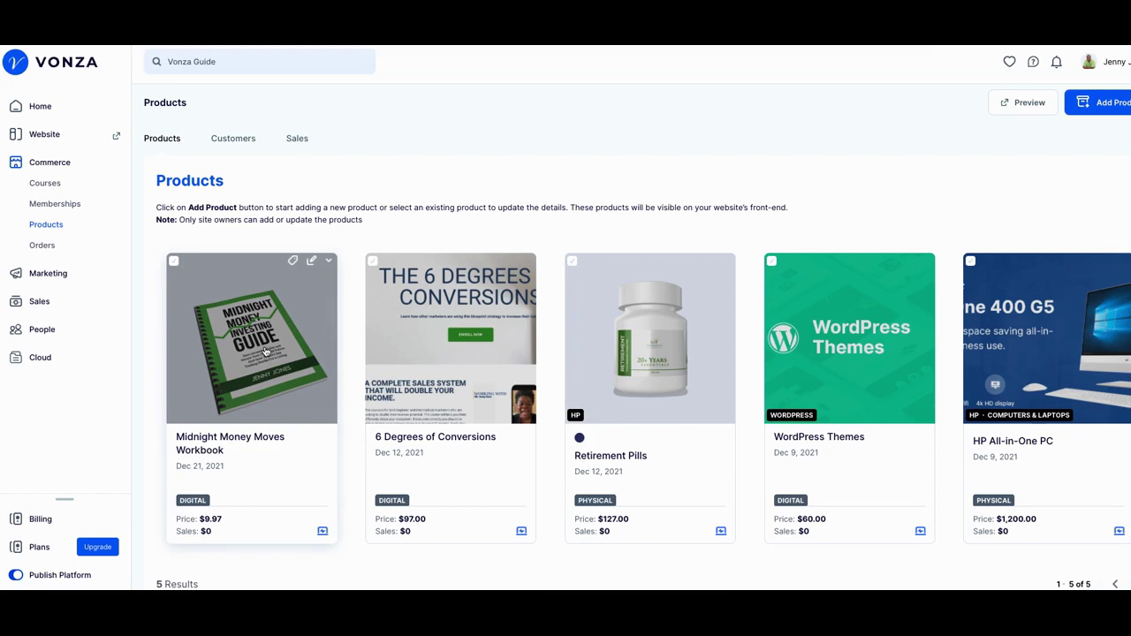
{"action": "left_click", "coordinate": [310, 262]}
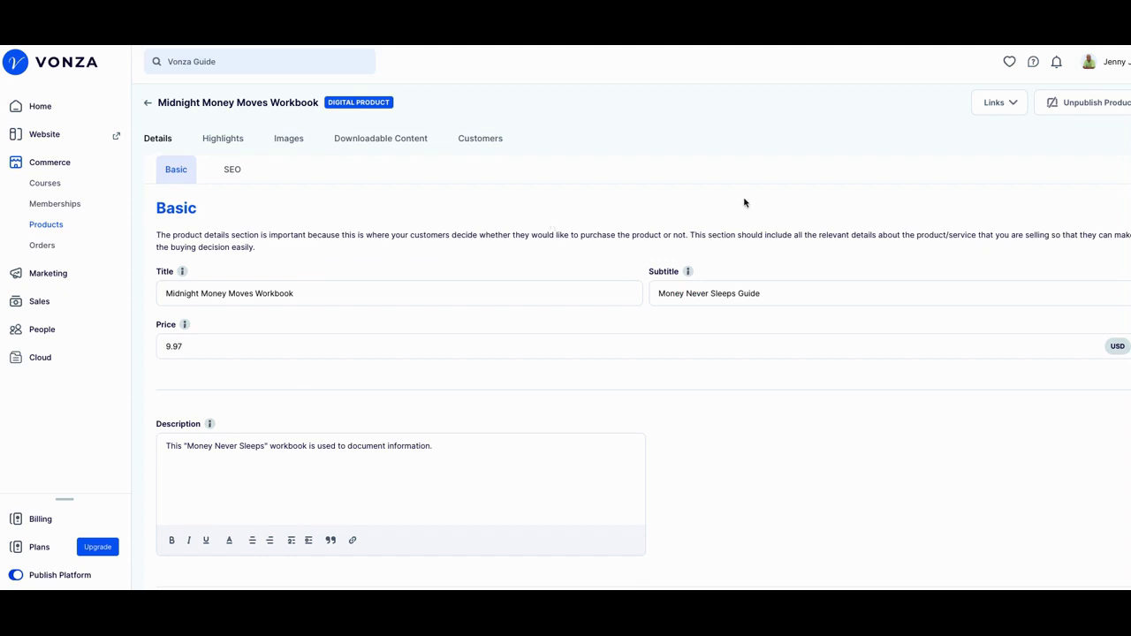
{"action": "left_click", "coordinate": [1001, 105]}
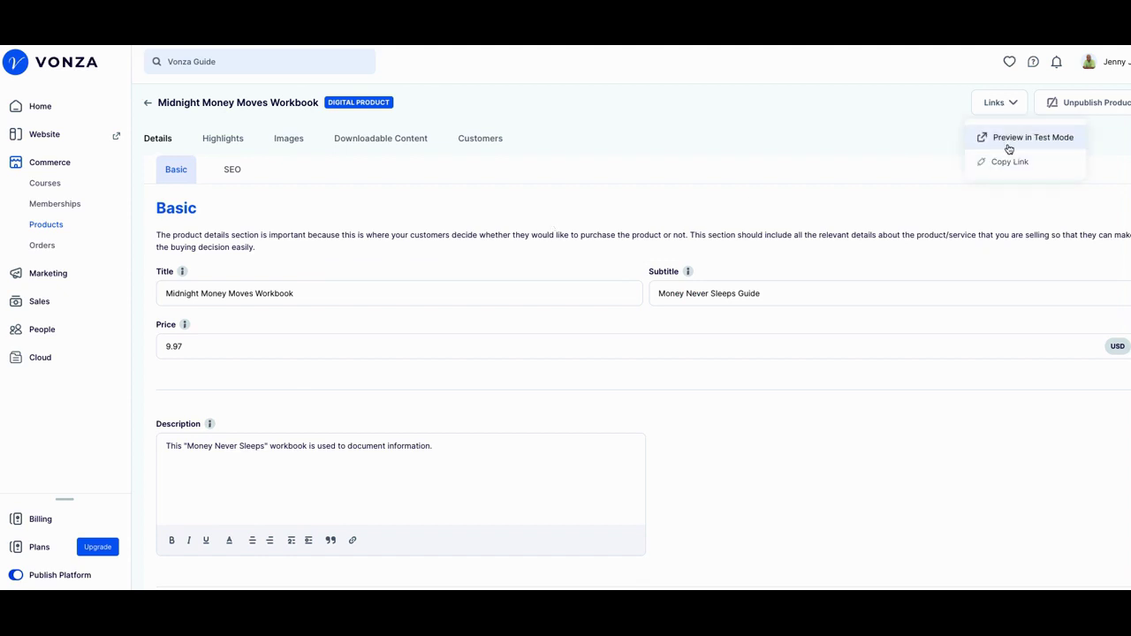
{"action": "left_click", "coordinate": [1009, 139]}
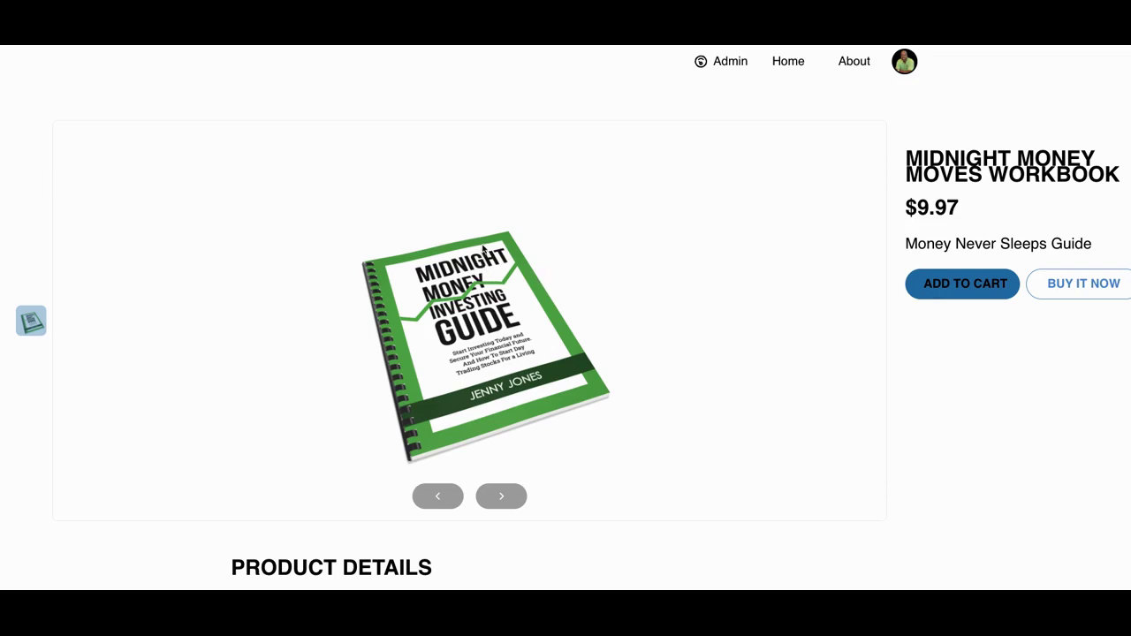
{"action": "scroll", "coordinate": [407, 232], "scroll_direction": "down", "scroll_amount": 1}
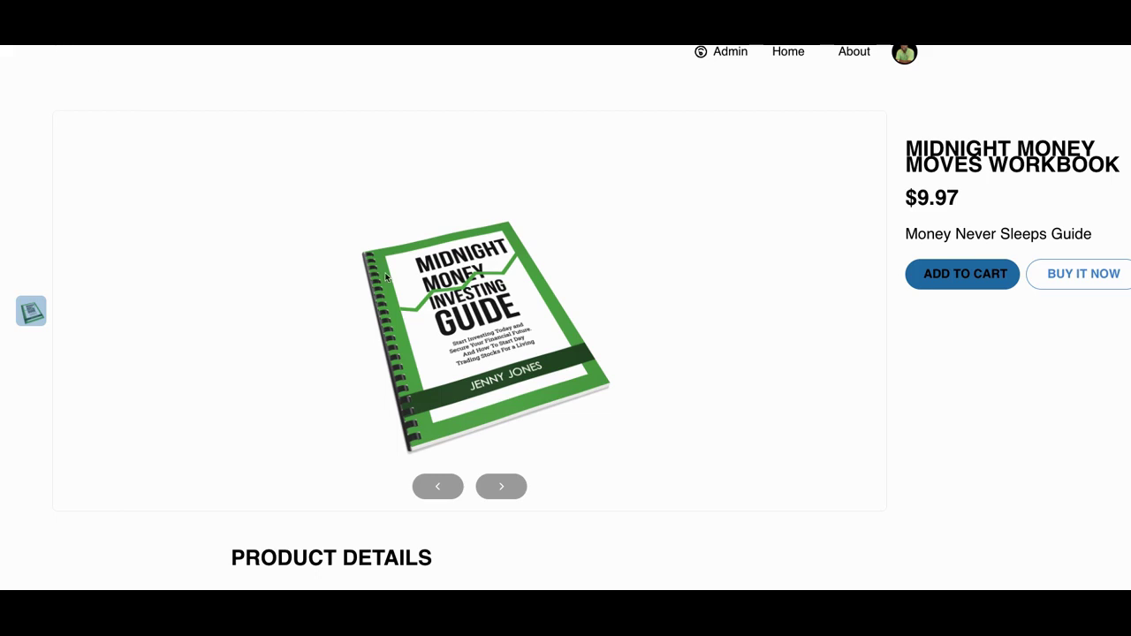
{"action": "scroll", "coordinate": [497, 332], "scroll_direction": "down", "scroll_amount": 1}
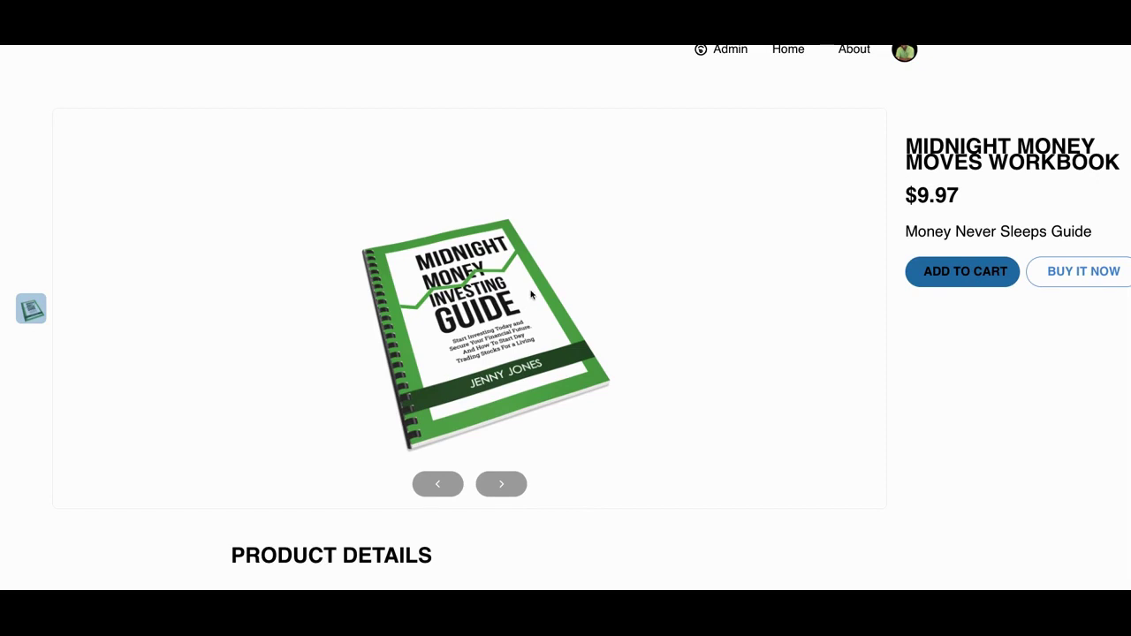
{"action": "scroll", "coordinate": [533, 294], "scroll_direction": "down", "scroll_amount": 1}
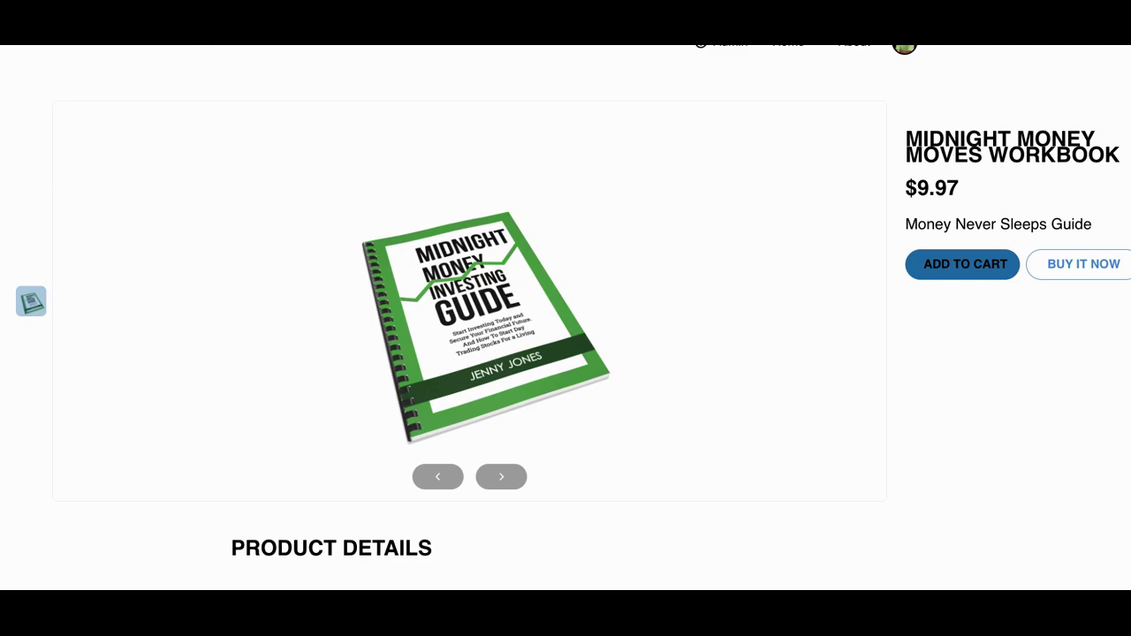
{"action": "left_click", "coordinate": [190, 26]}
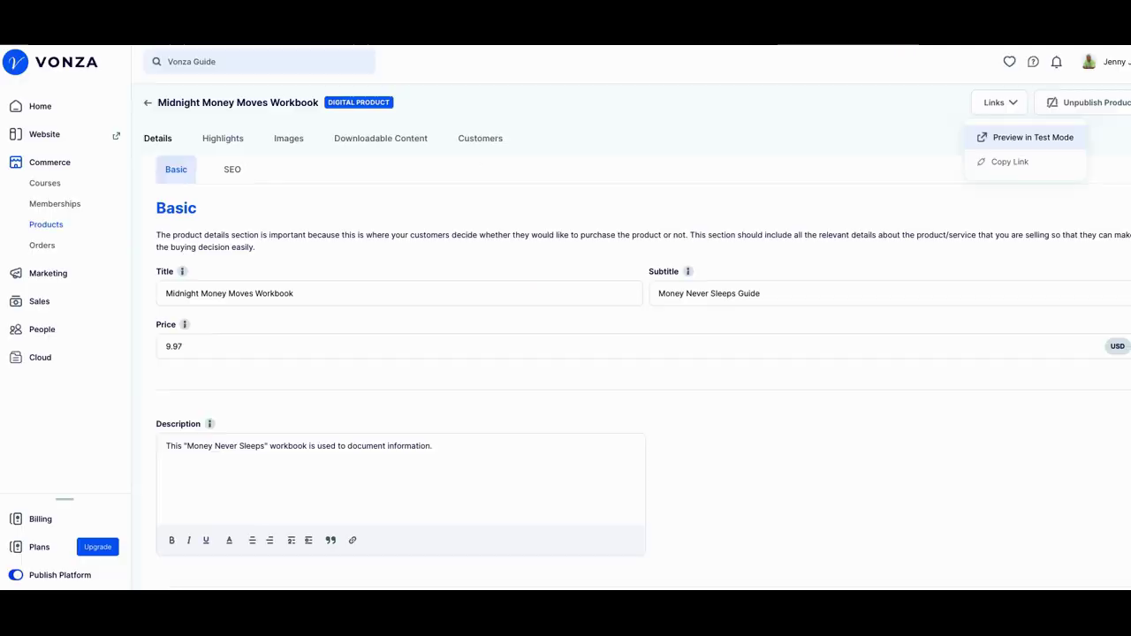
Open the Teen Money Camp membership in the page customizer and examine its page down to the newsletter section.
{"action": "left_click", "coordinate": [52, 208]}
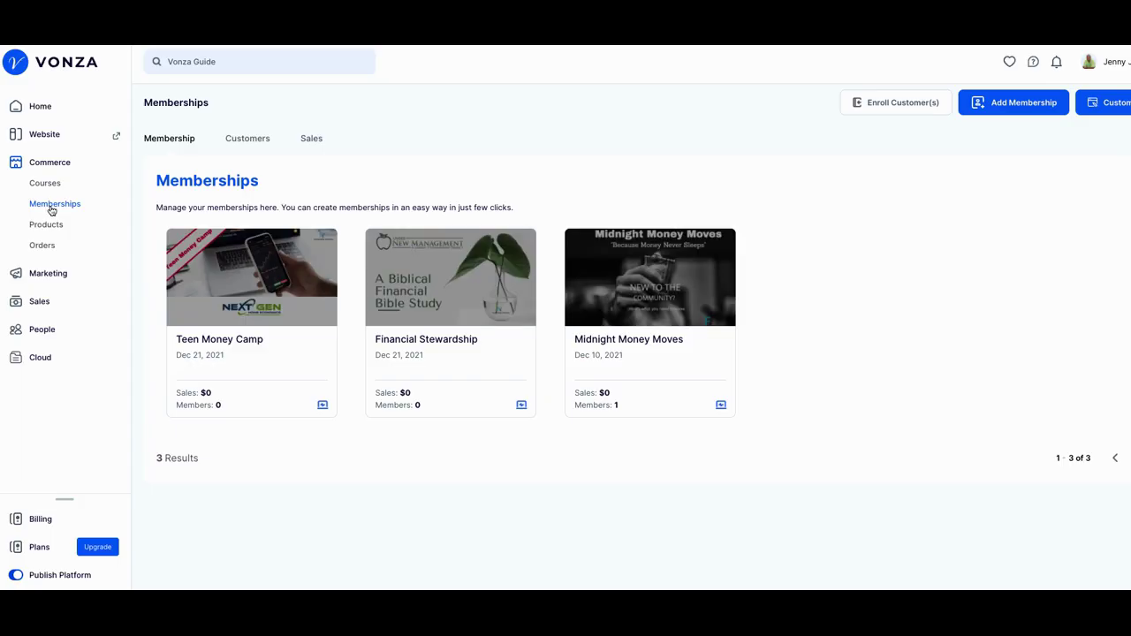
{"action": "mouse_move", "coordinate": [221, 252]}
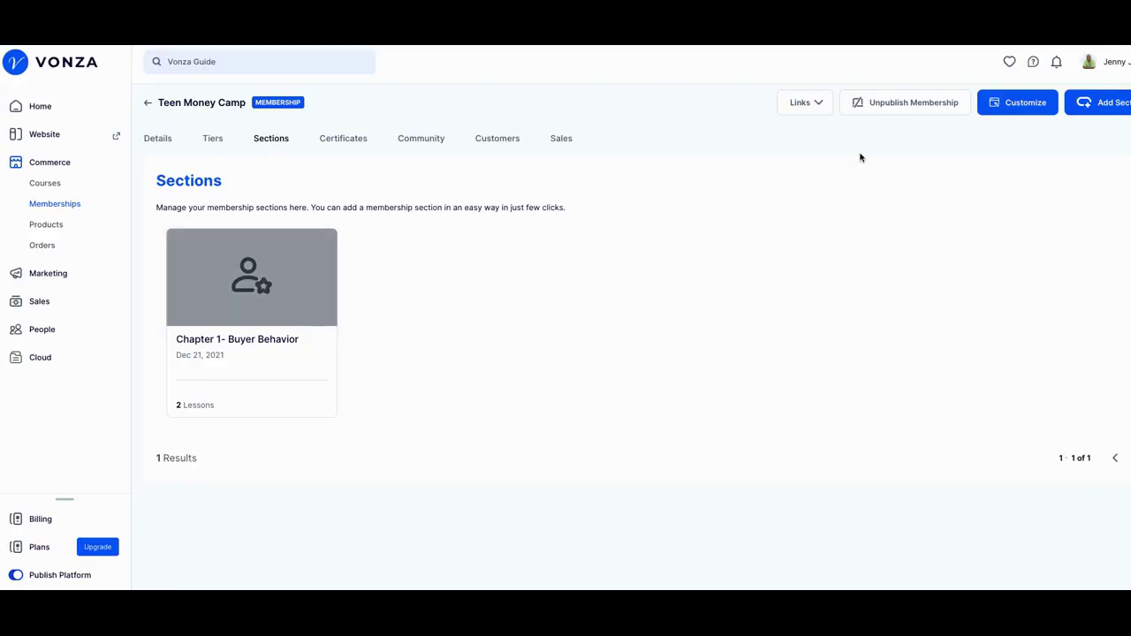
{"action": "left_click", "coordinate": [1007, 116]}
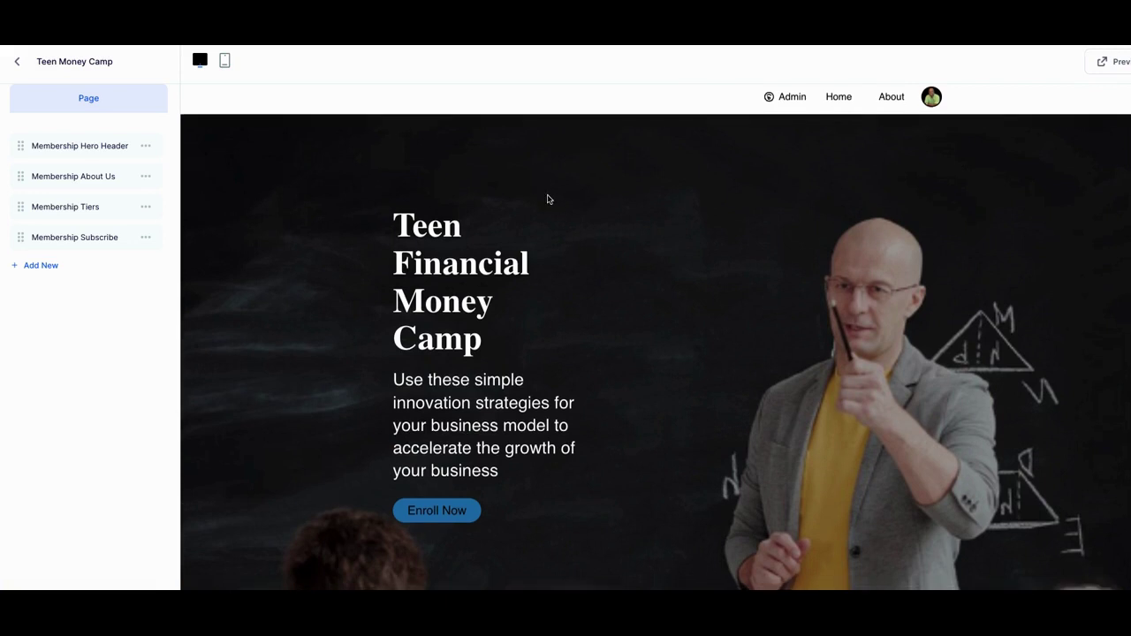
{"action": "scroll", "coordinate": [546, 197], "scroll_direction": "down", "scroll_amount": 2}
{"action": "scroll", "coordinate": [584, 210], "scroll_direction": "down", "scroll_amount": 4}
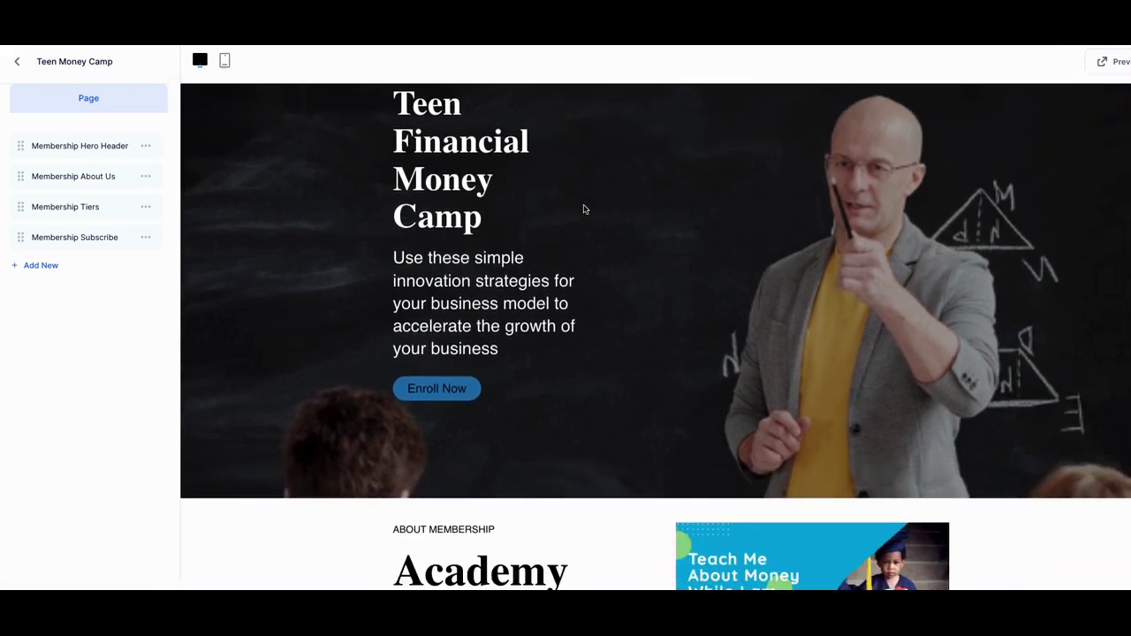
{"action": "scroll", "coordinate": [583, 209], "scroll_direction": "down", "scroll_amount": 5}
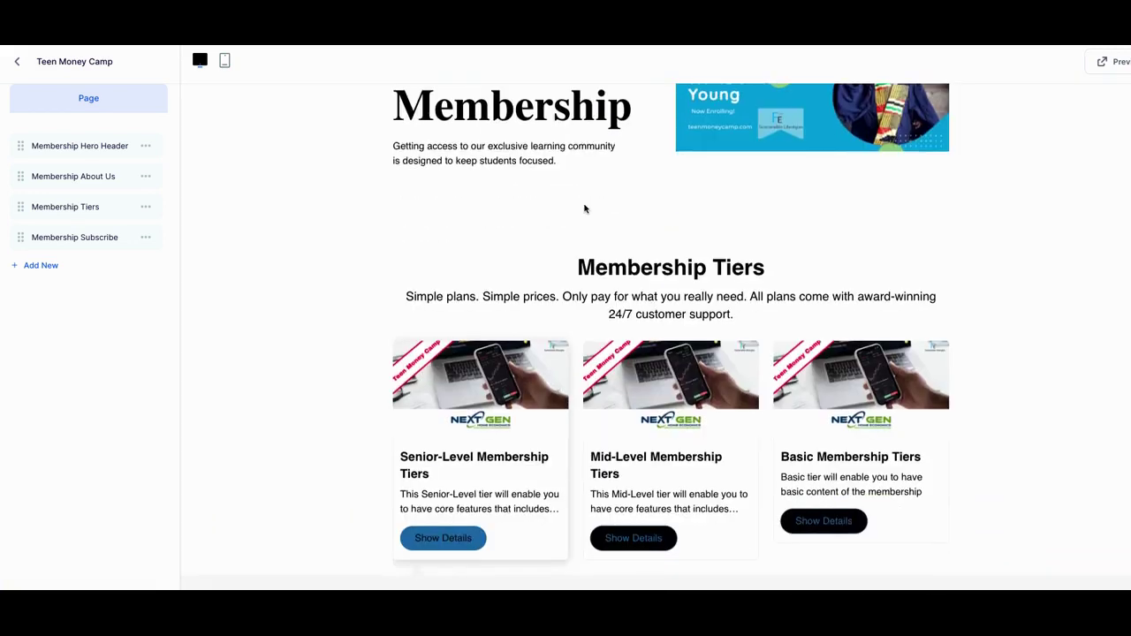
{"action": "scroll", "coordinate": [534, 251], "scroll_direction": "down", "scroll_amount": 2}
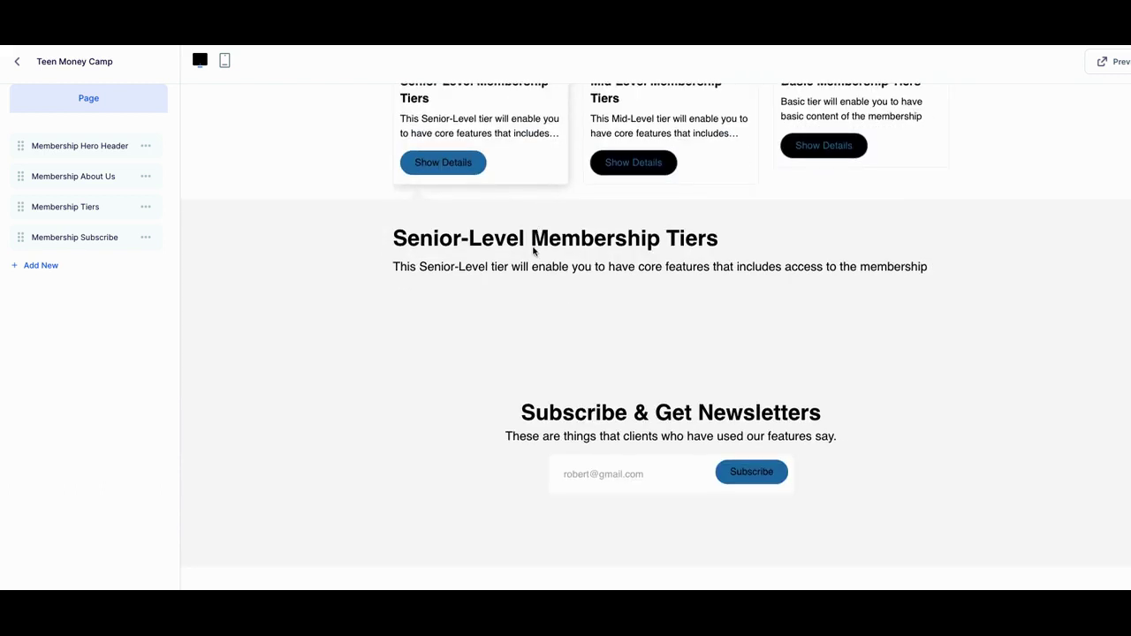
{"action": "scroll", "coordinate": [532, 248], "scroll_direction": "up", "scroll_amount": 6}
{"action": "scroll", "coordinate": [534, 253], "scroll_direction": "up", "scroll_amount": 4}
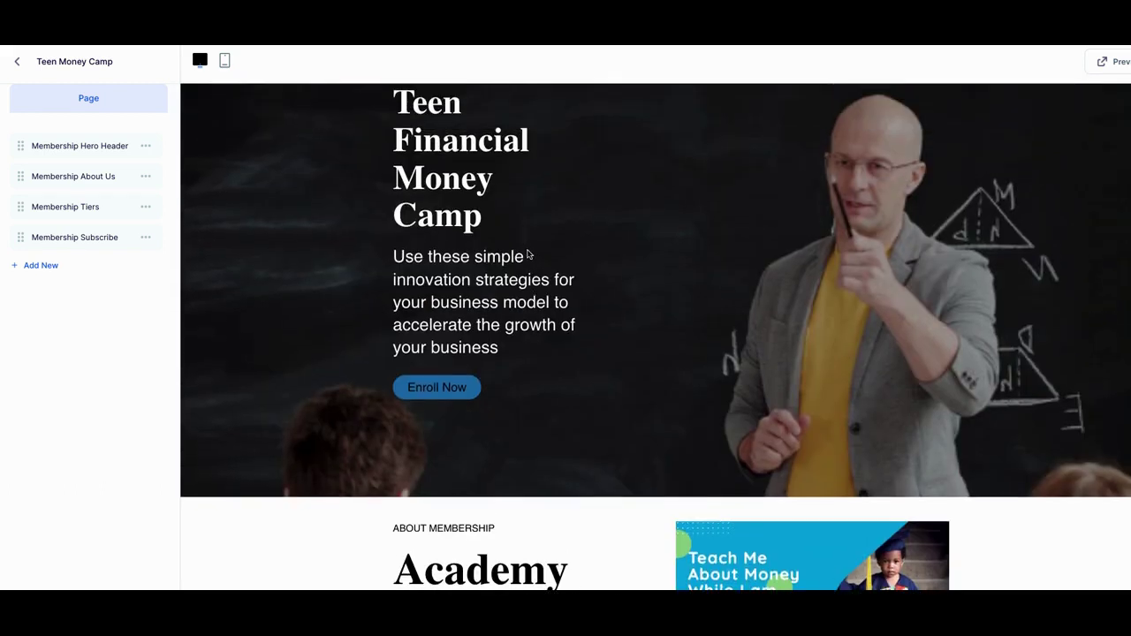
Preview the Teen Money Camp membership page and look through it from the hero header downward.
{"action": "left_click", "coordinate": [1119, 62]}
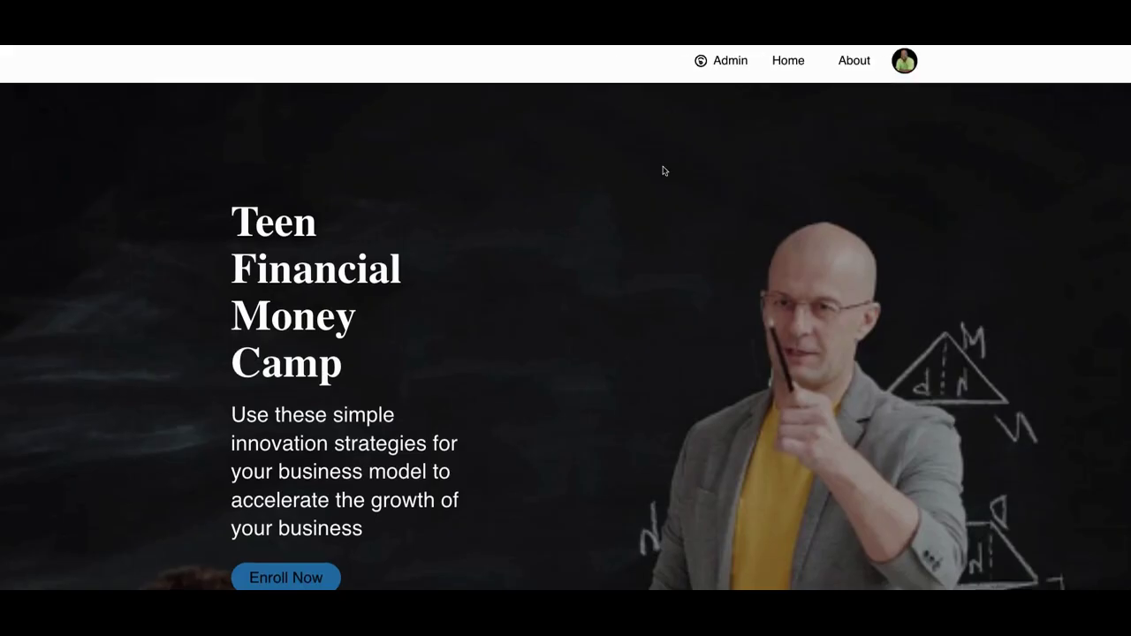
{"action": "scroll", "coordinate": [664, 171], "scroll_direction": "down", "scroll_amount": 1}
{"action": "scroll", "coordinate": [664, 170], "scroll_direction": "down", "scroll_amount": 6}
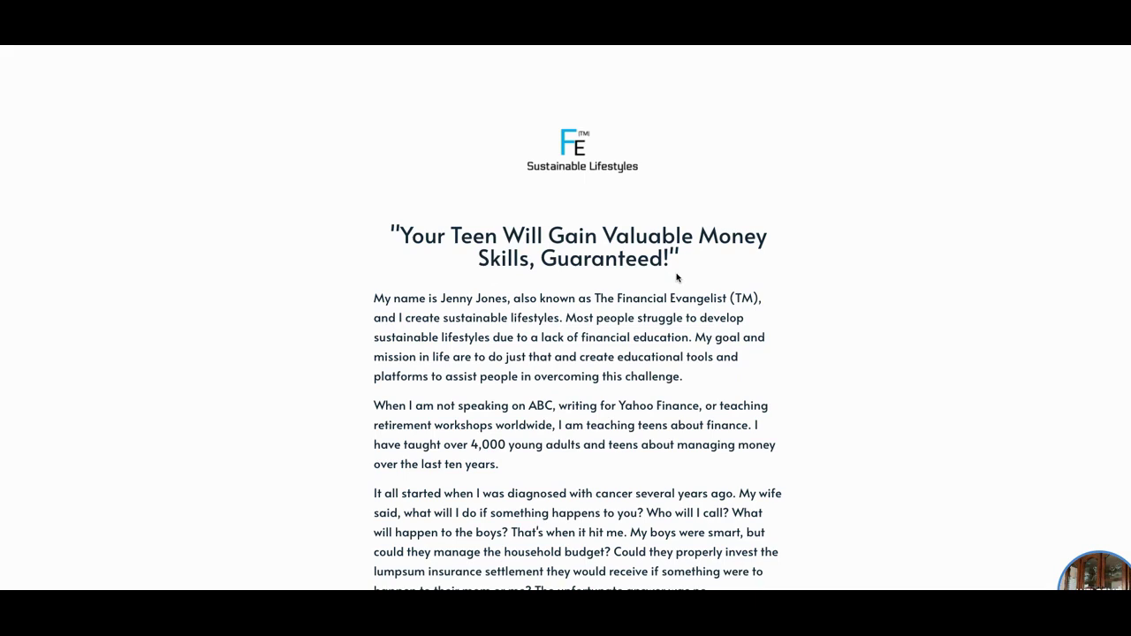
Read the teen money skills sales page from its headline to the My Big Guarantee section and return to the headline.
{"action": "scroll", "coordinate": [677, 278], "scroll_direction": "down", "scroll_amount": 5}
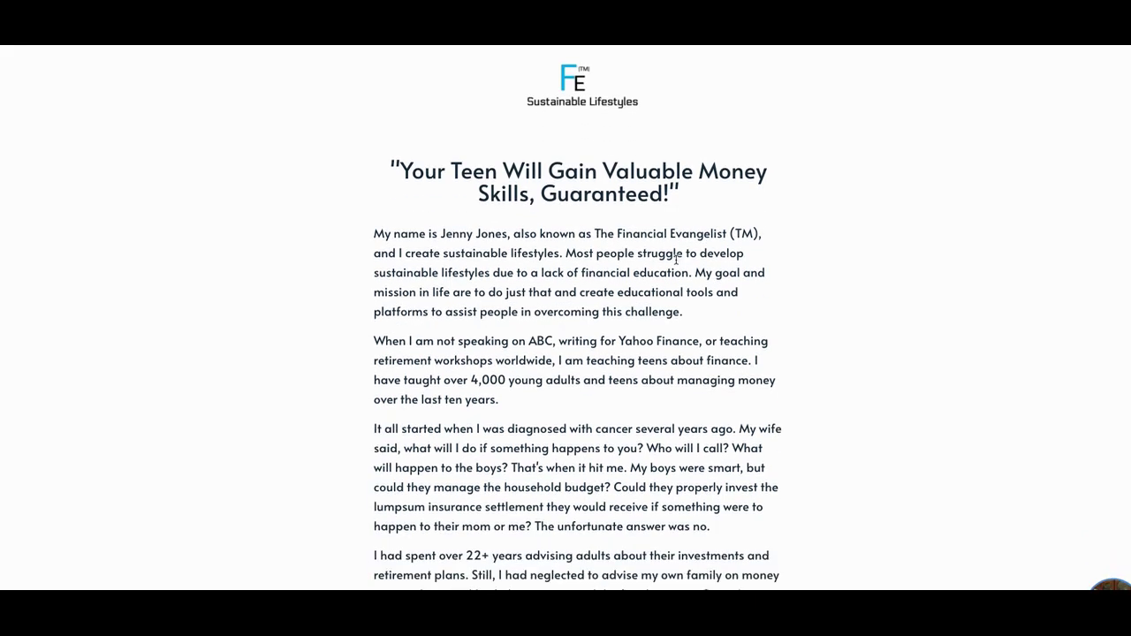
{"action": "scroll", "coordinate": [675, 262], "scroll_direction": "down", "scroll_amount": 4}
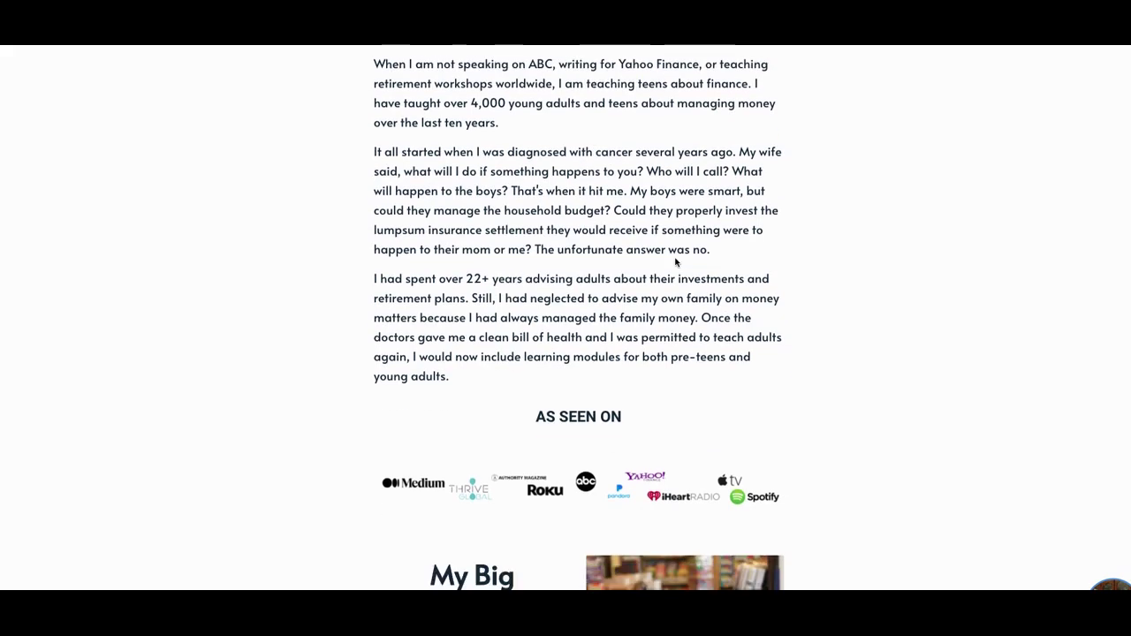
{"action": "scroll", "coordinate": [675, 258], "scroll_direction": "up", "scroll_amount": 5}
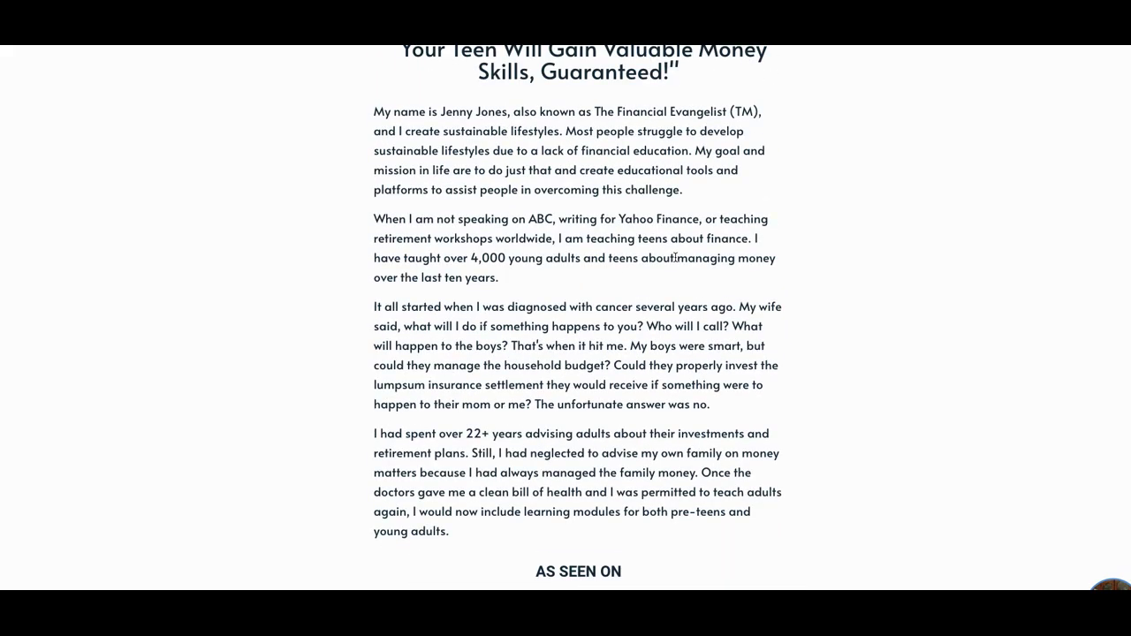
{"action": "scroll", "coordinate": [676, 257], "scroll_direction": "down", "scroll_amount": 4}
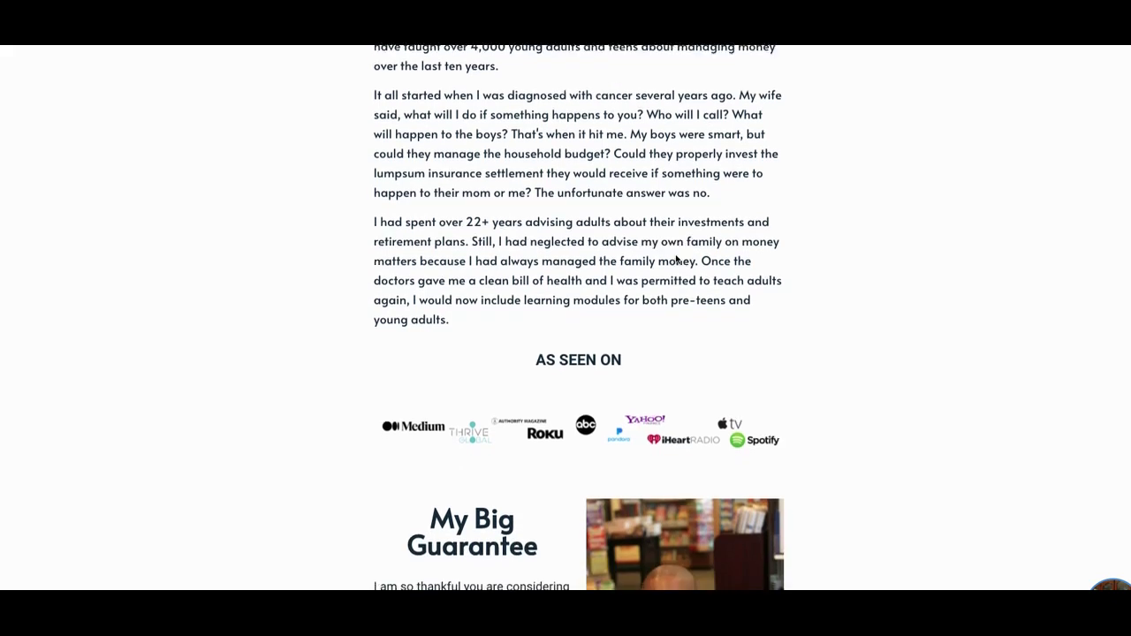
{"action": "scroll", "coordinate": [677, 256], "scroll_direction": "down", "scroll_amount": 2}
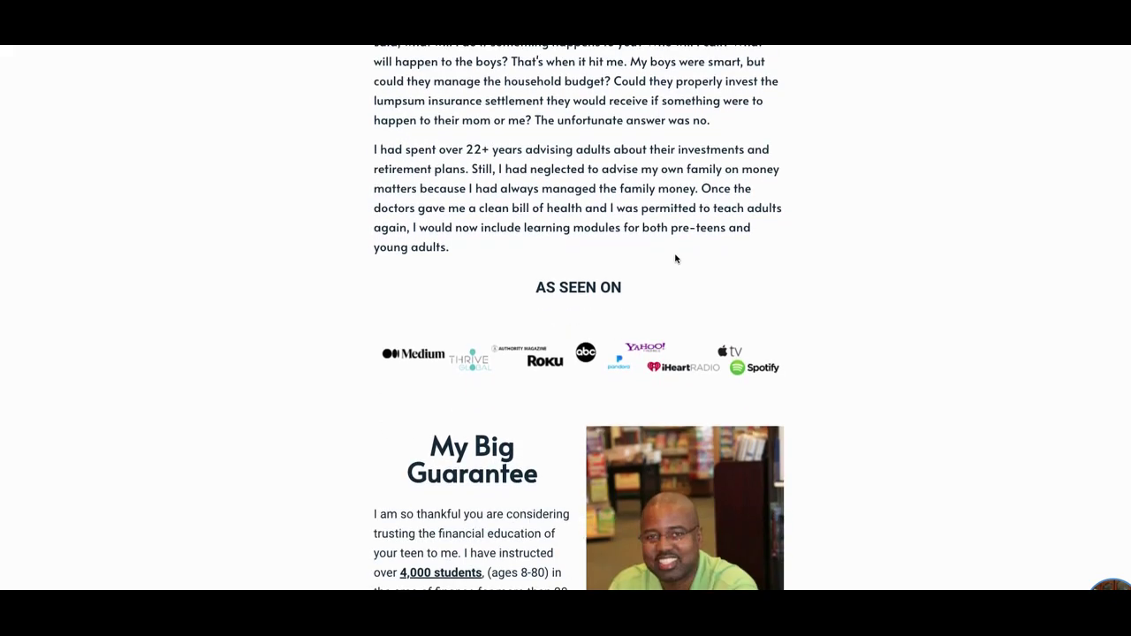
{"action": "scroll", "coordinate": [675, 258], "scroll_direction": "down", "scroll_amount": 1}
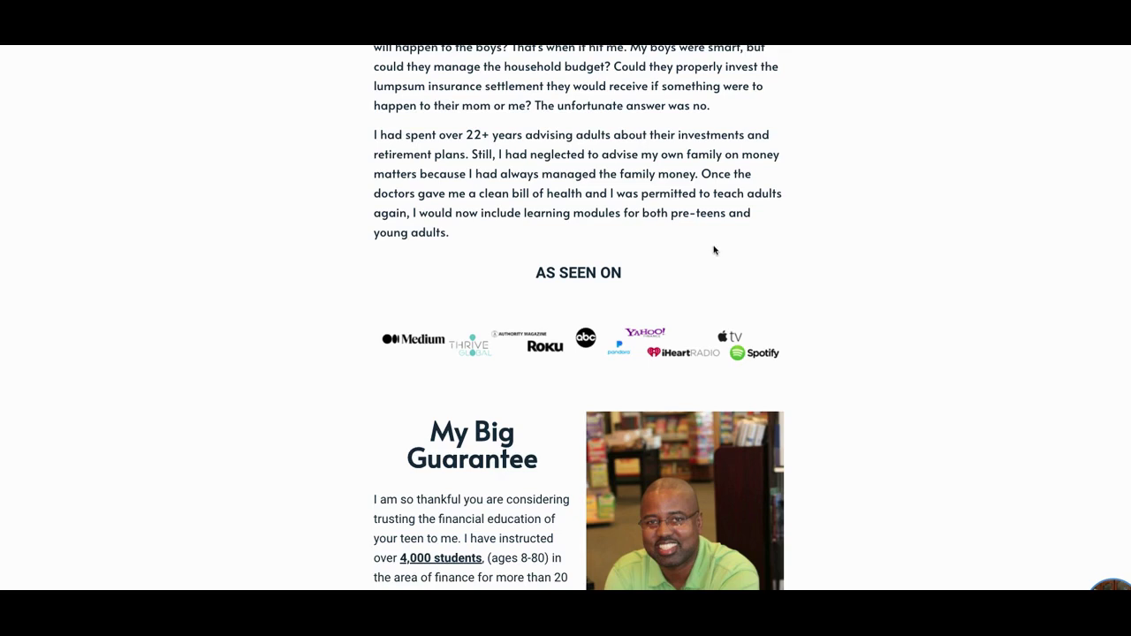
{"action": "scroll", "coordinate": [714, 250], "scroll_direction": "down", "scroll_amount": 1}
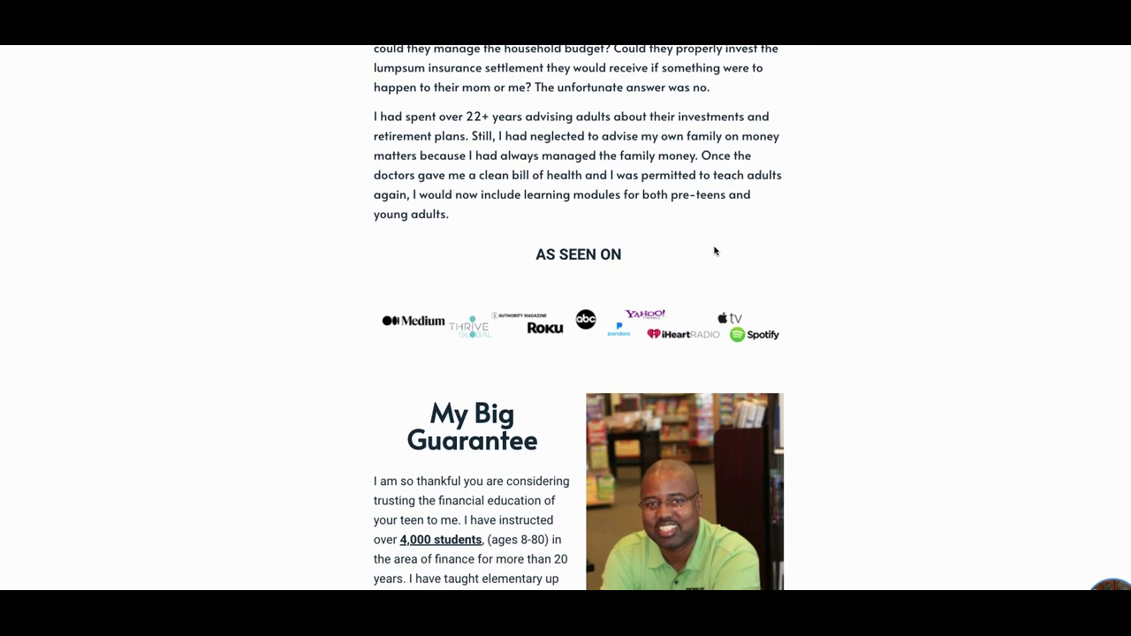
{"action": "scroll", "coordinate": [714, 250], "scroll_direction": "down", "scroll_amount": 4}
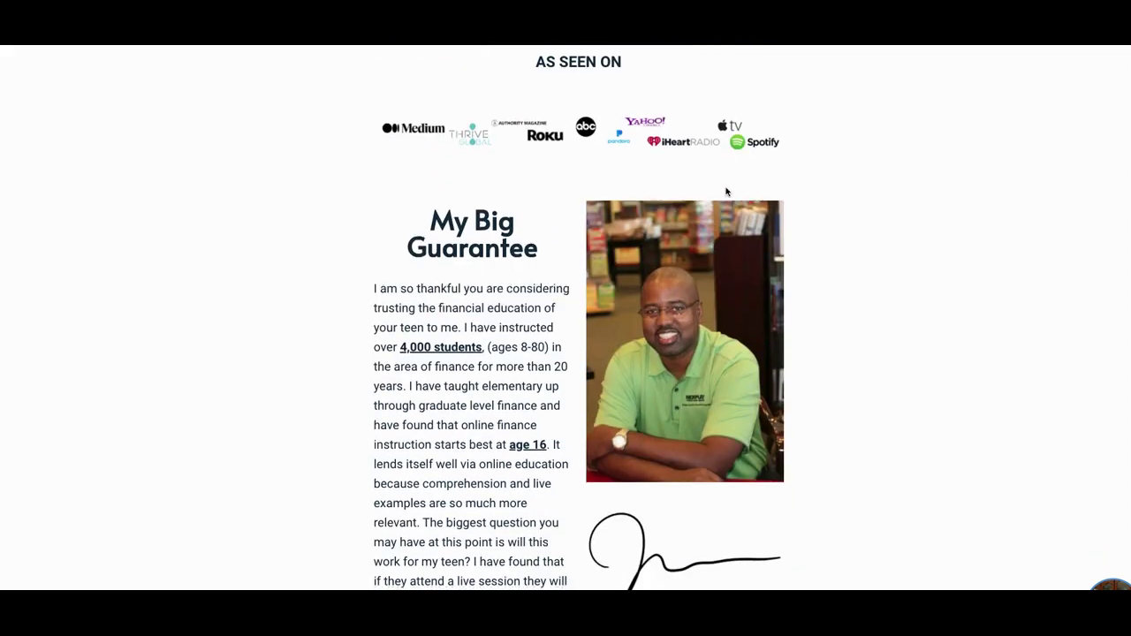
{"action": "scroll", "coordinate": [720, 190], "scroll_direction": "down", "scroll_amount": 1}
{"action": "scroll", "coordinate": [624, 183], "scroll_direction": "up", "scroll_amount": 5}
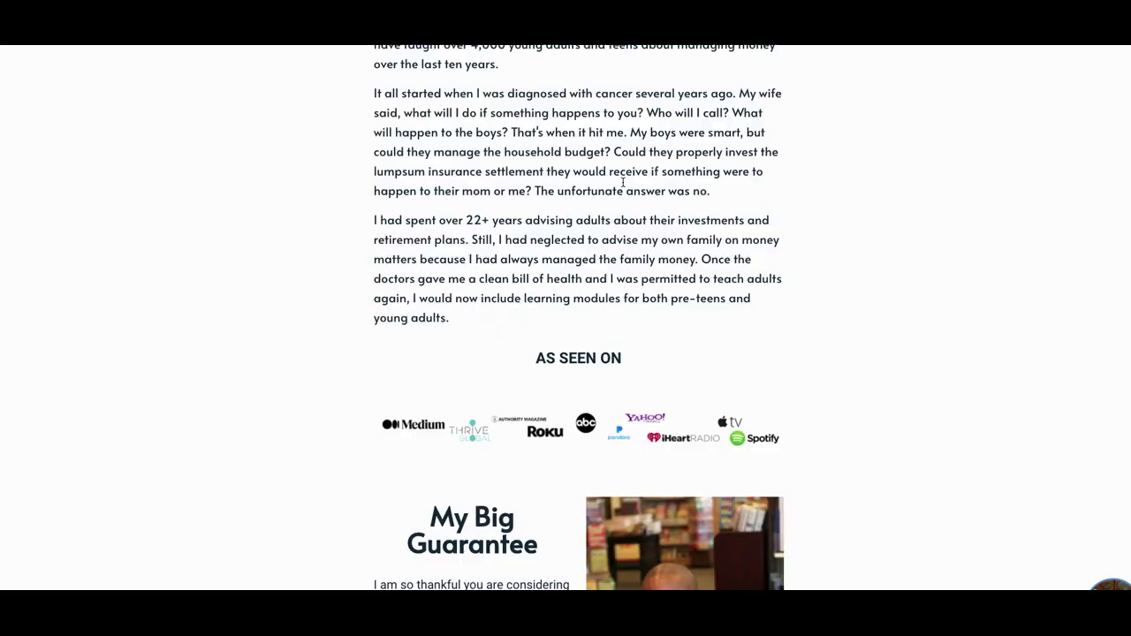
{"action": "scroll", "coordinate": [617, 224], "scroll_direction": "up", "scroll_amount": 6}
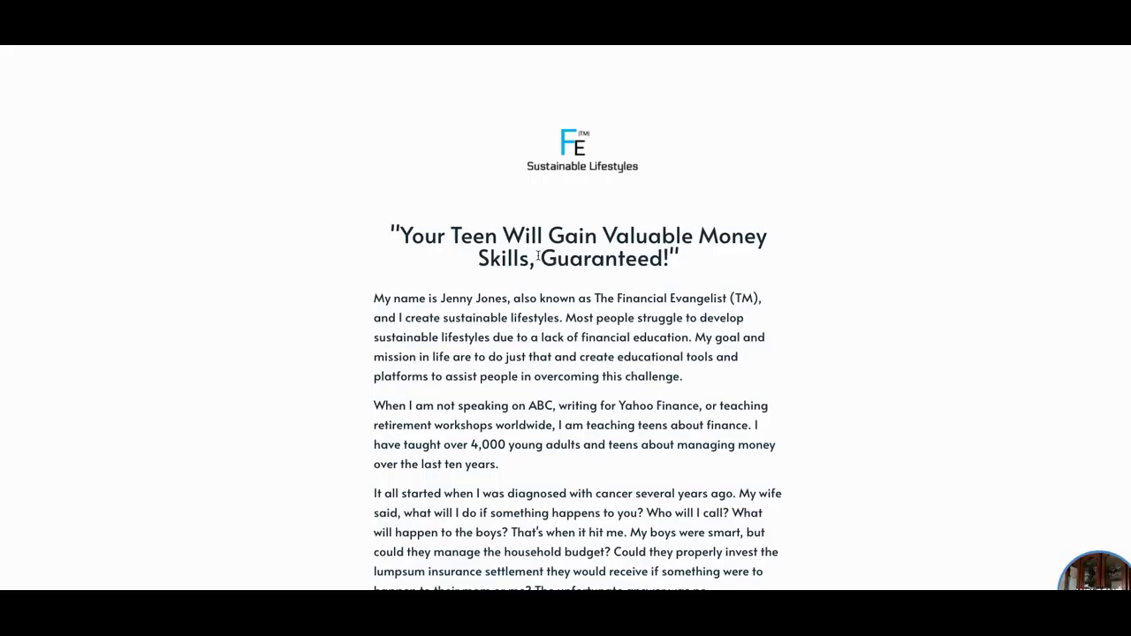
Examine the teen money skills sales page past the guarantee and testimonial video to the Budgeting 101 and Savings 101 sections.
{"action": "scroll", "coordinate": [537, 258], "scroll_direction": "down", "scroll_amount": 6}
{"action": "scroll", "coordinate": [537, 258], "scroll_direction": "down", "scroll_amount": 6}
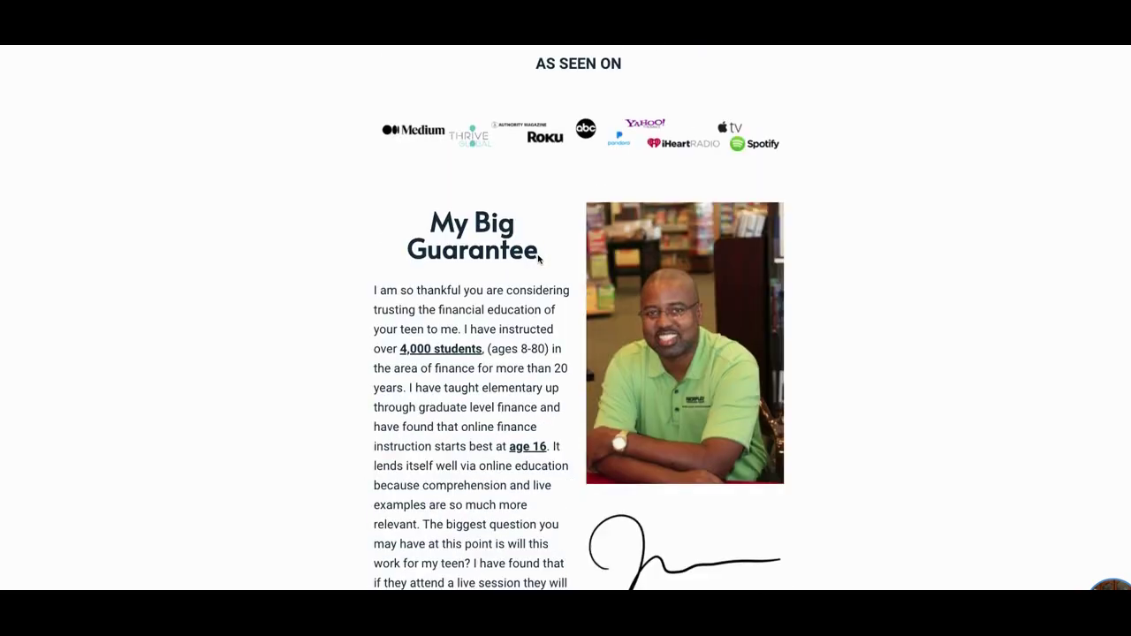
{"action": "scroll", "coordinate": [538, 260], "scroll_direction": "down", "scroll_amount": 4}
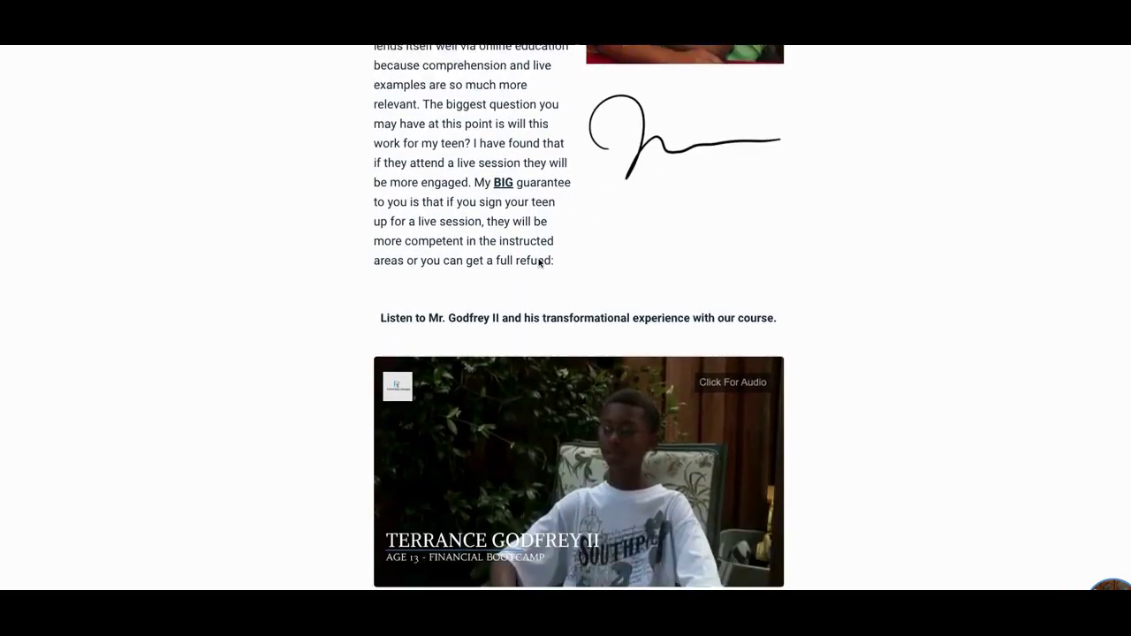
{"action": "scroll", "coordinate": [540, 266], "scroll_direction": "down", "scroll_amount": 4}
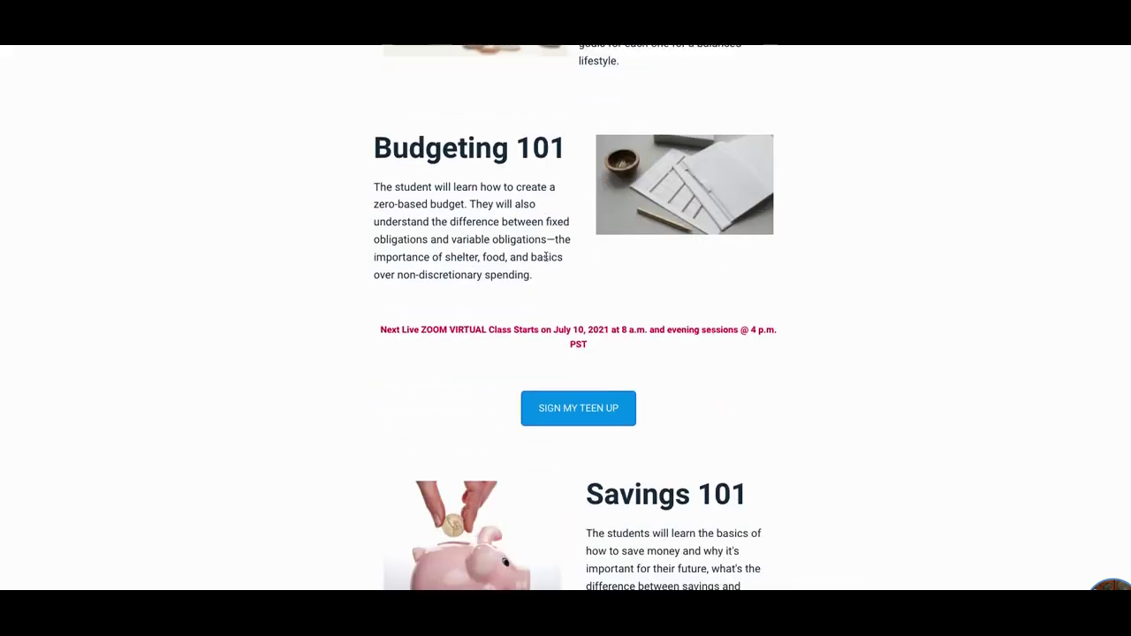
Read the teen money skills sales page from Debt Basics through the testimonials, guarantee and FAQs to the checkout form's payment and add-on offers.
{"action": "scroll", "coordinate": [546, 256], "scroll_direction": "down", "scroll_amount": 8}
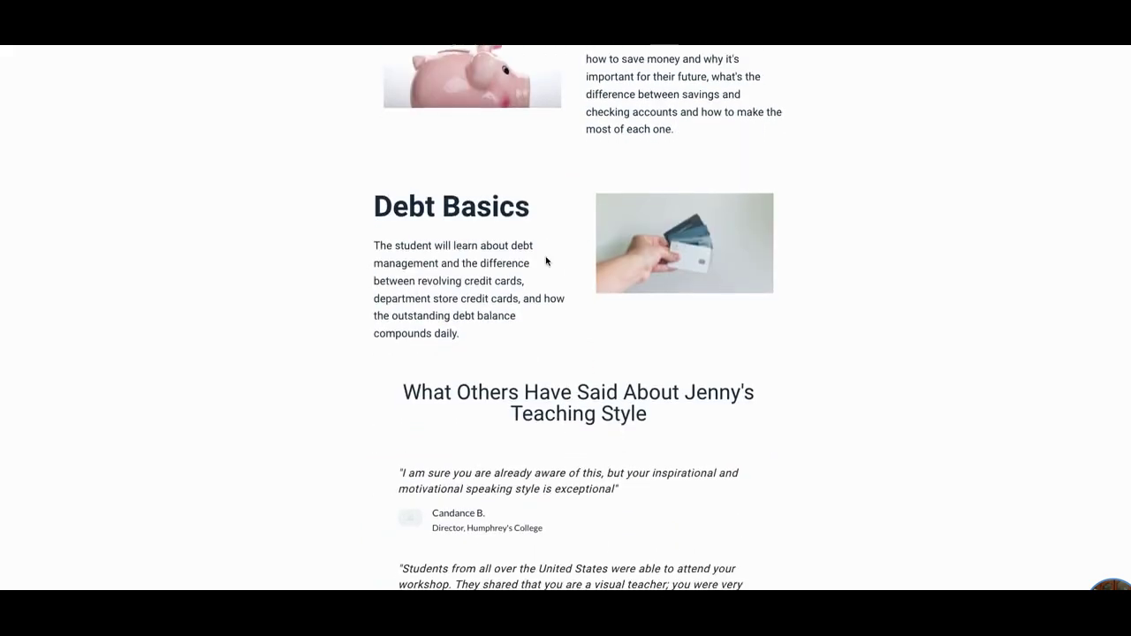
{"action": "scroll", "coordinate": [546, 260], "scroll_direction": "down", "scroll_amount": 3}
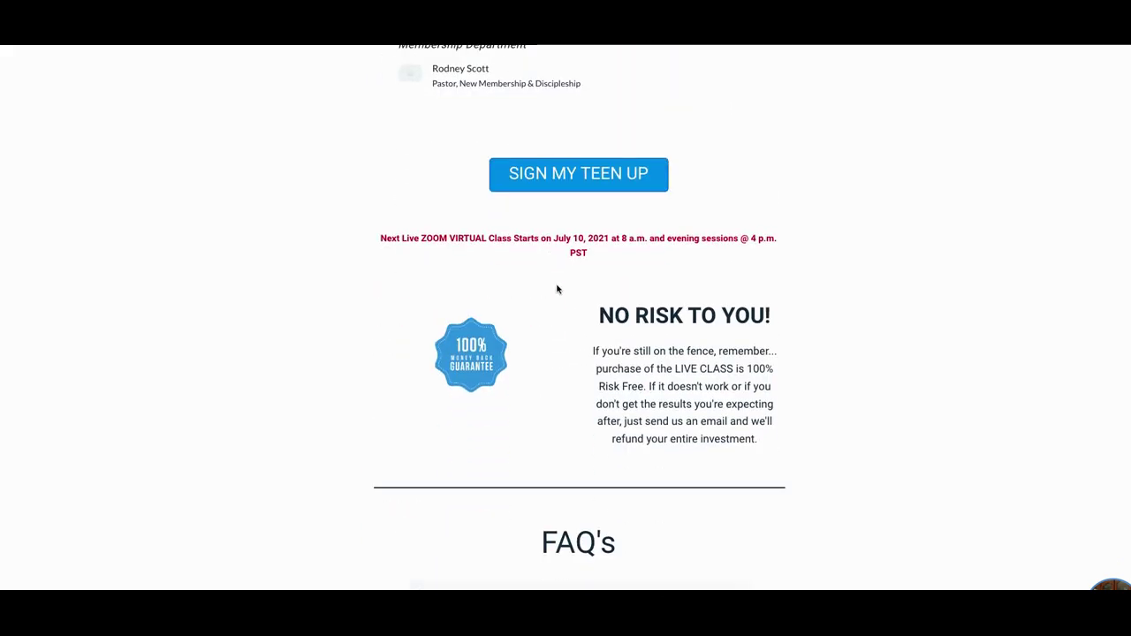
{"action": "scroll", "coordinate": [558, 287], "scroll_direction": "down", "scroll_amount": 5}
{"action": "scroll", "coordinate": [558, 287], "scroll_direction": "down", "scroll_amount": 6}
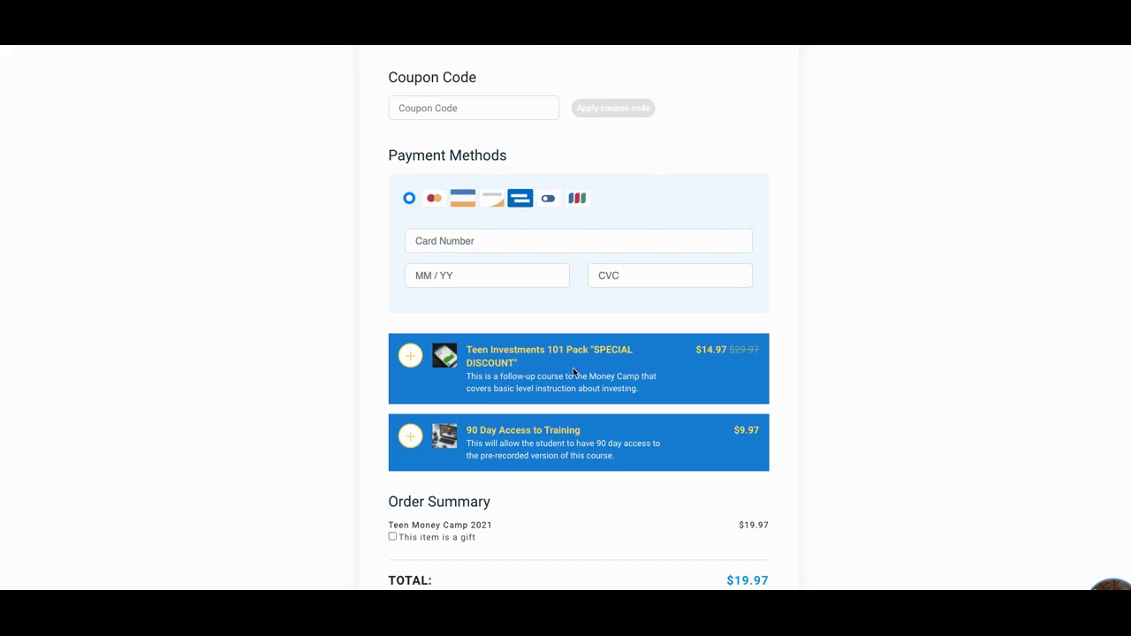
{"action": "scroll", "coordinate": [573, 366], "scroll_direction": "down", "scroll_amount": 1}
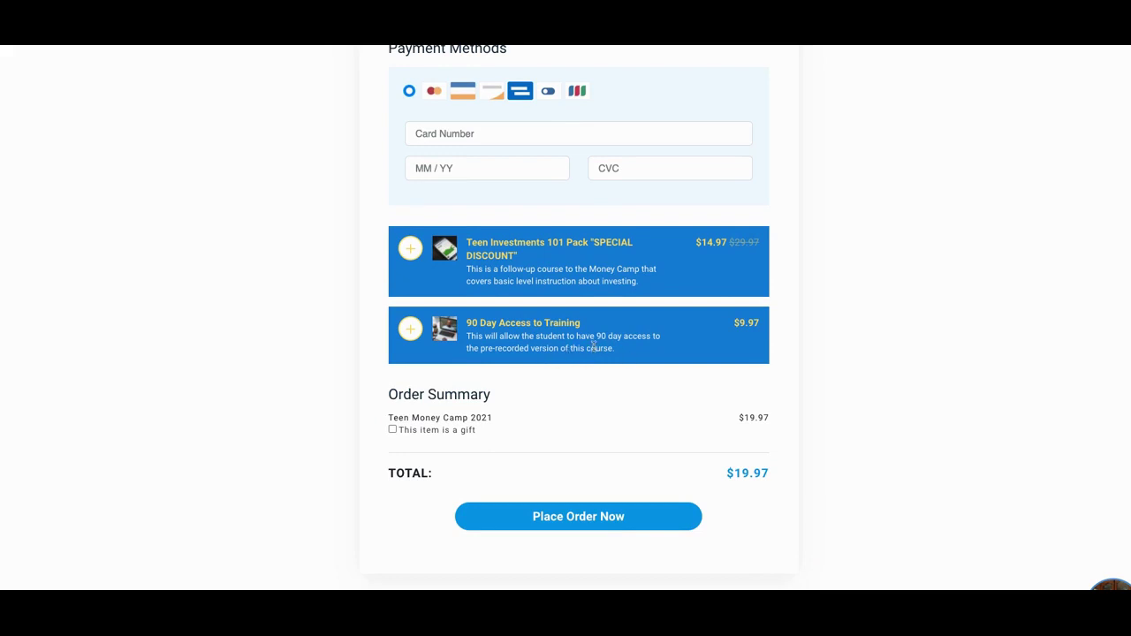
Add the 90 Day Access to Training and Teen Investments 101 Pack offers to the order and review the order summary.
{"action": "left_click", "coordinate": [410, 331]}
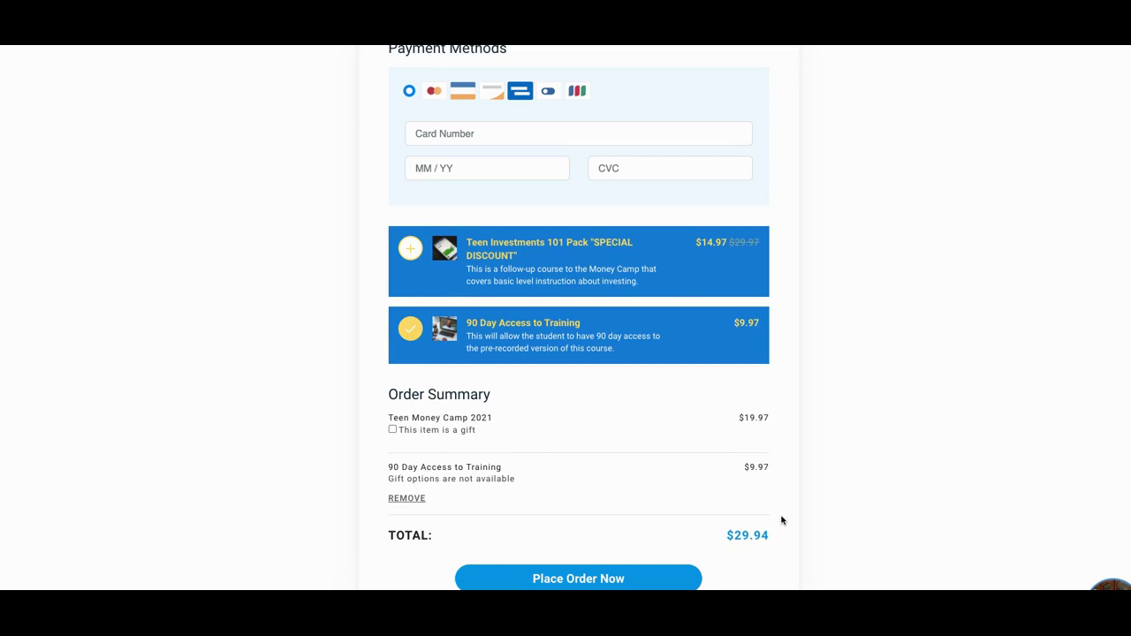
{"action": "left_click", "coordinate": [534, 285]}
{"action": "scroll", "coordinate": [650, 336], "scroll_direction": "down", "scroll_amount": 1}
{"action": "scroll", "coordinate": [651, 338], "scroll_direction": "down", "scroll_amount": 2}
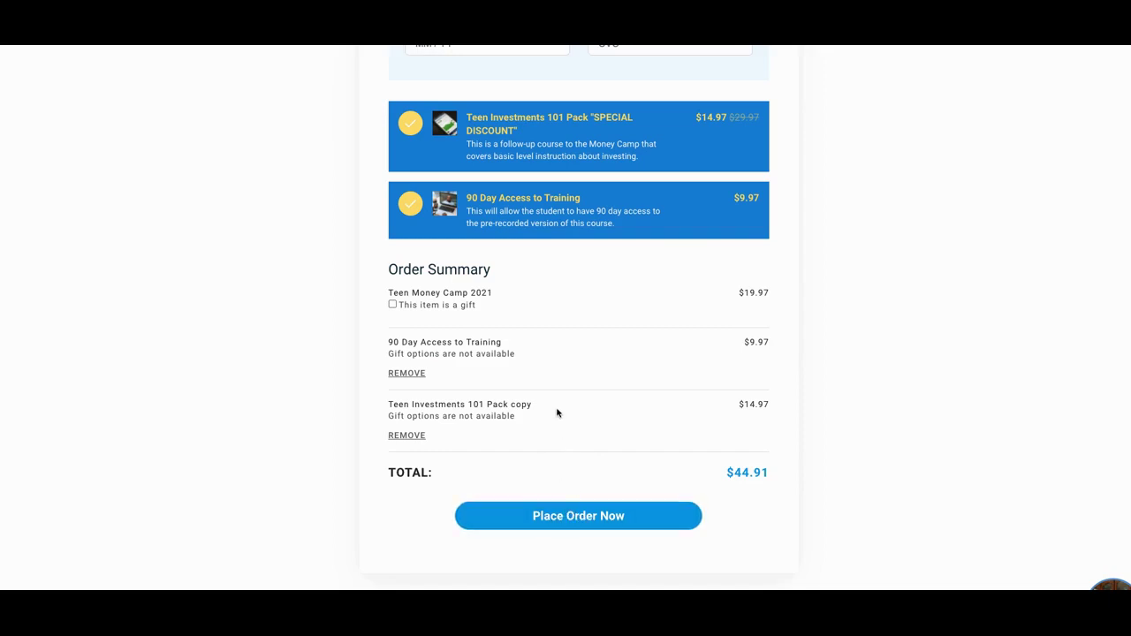
{"action": "scroll", "coordinate": [557, 412], "scroll_direction": "up", "scroll_amount": 1}
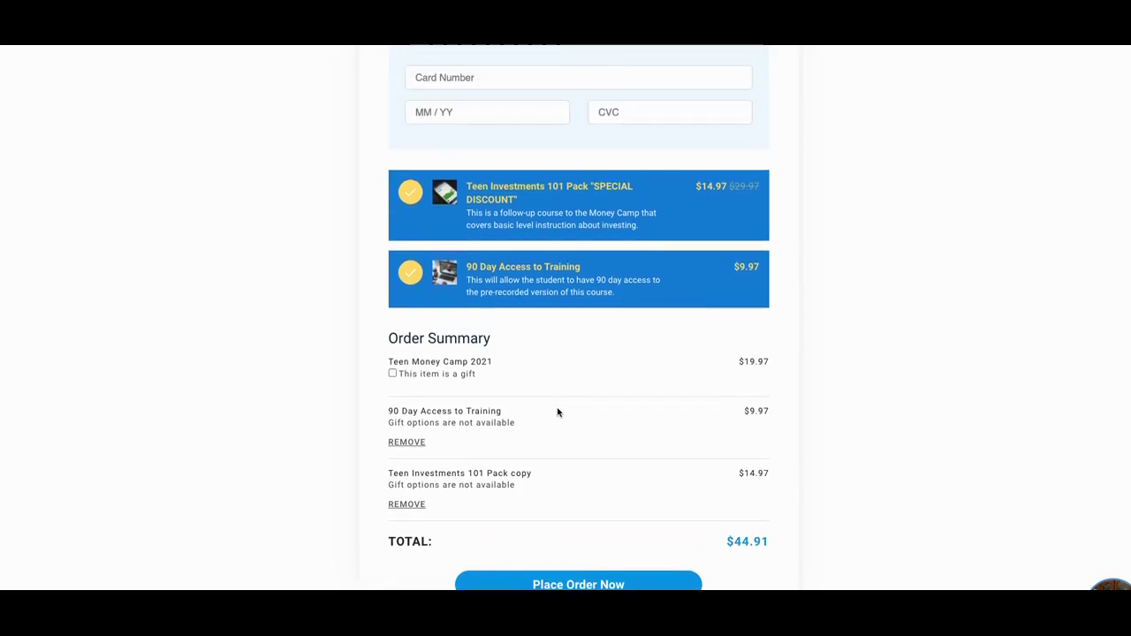
{"action": "scroll", "coordinate": [569, 462], "scroll_direction": "down", "scroll_amount": 1}
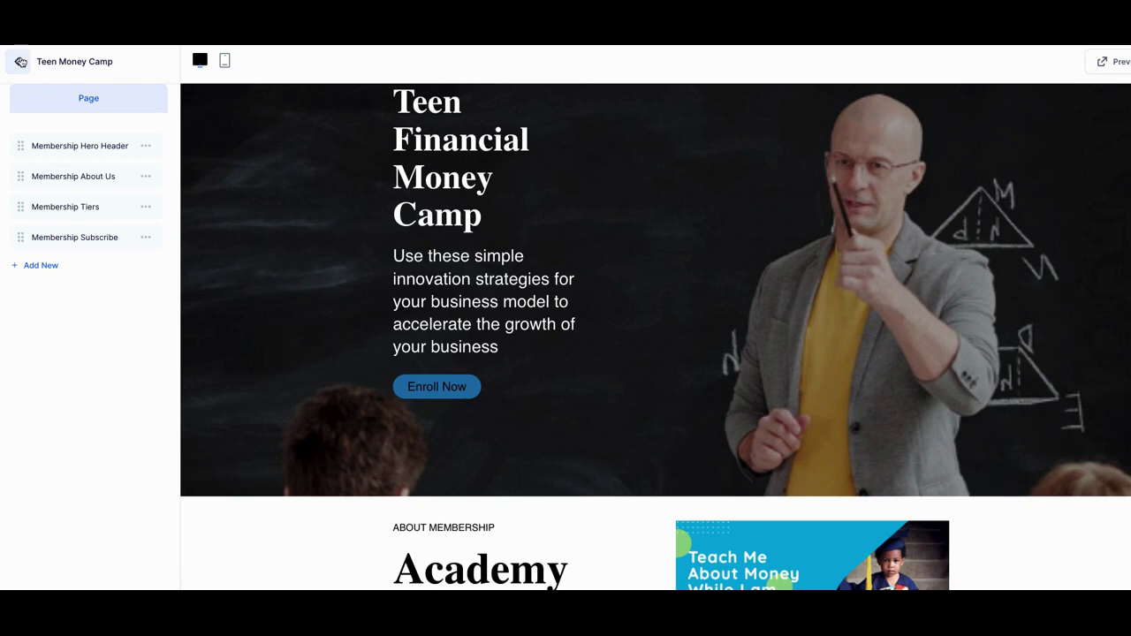
Return from the Teen Money Camp page customizer to the memberships list and expand the website options.
{"action": "left_click", "coordinate": [20, 62]}
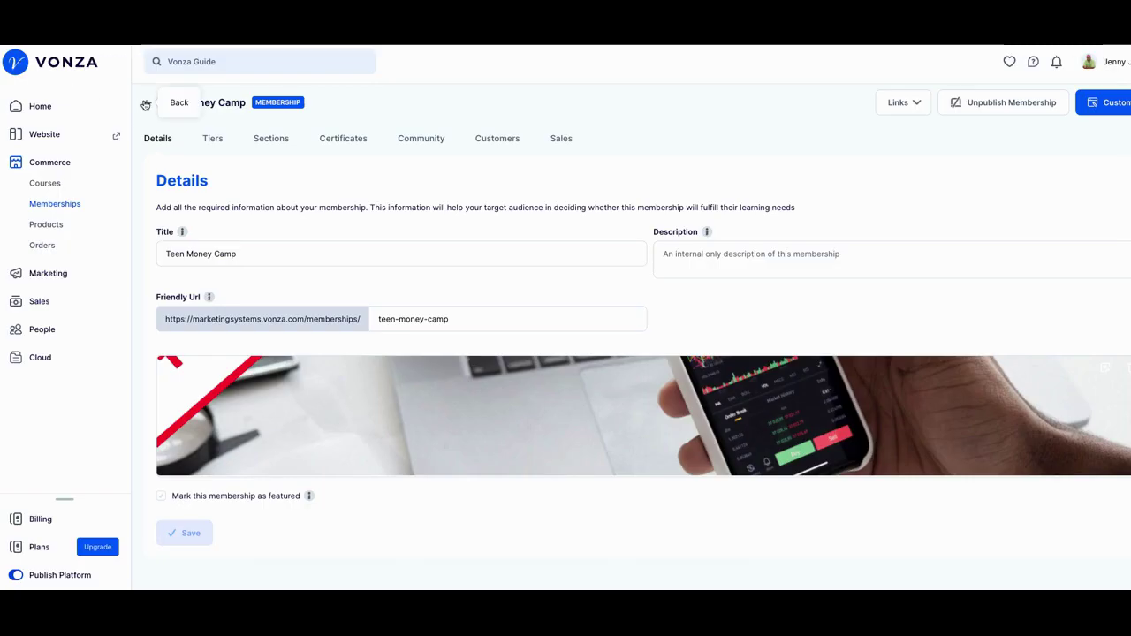
{"action": "left_click", "coordinate": [146, 105]}
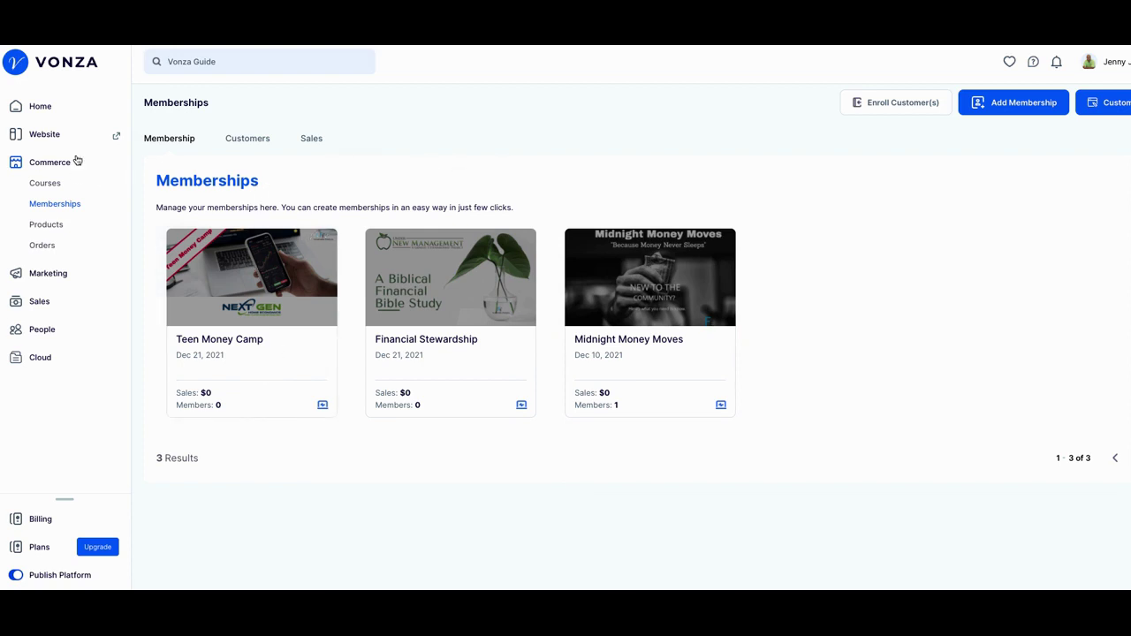
{"action": "left_click", "coordinate": [36, 137]}
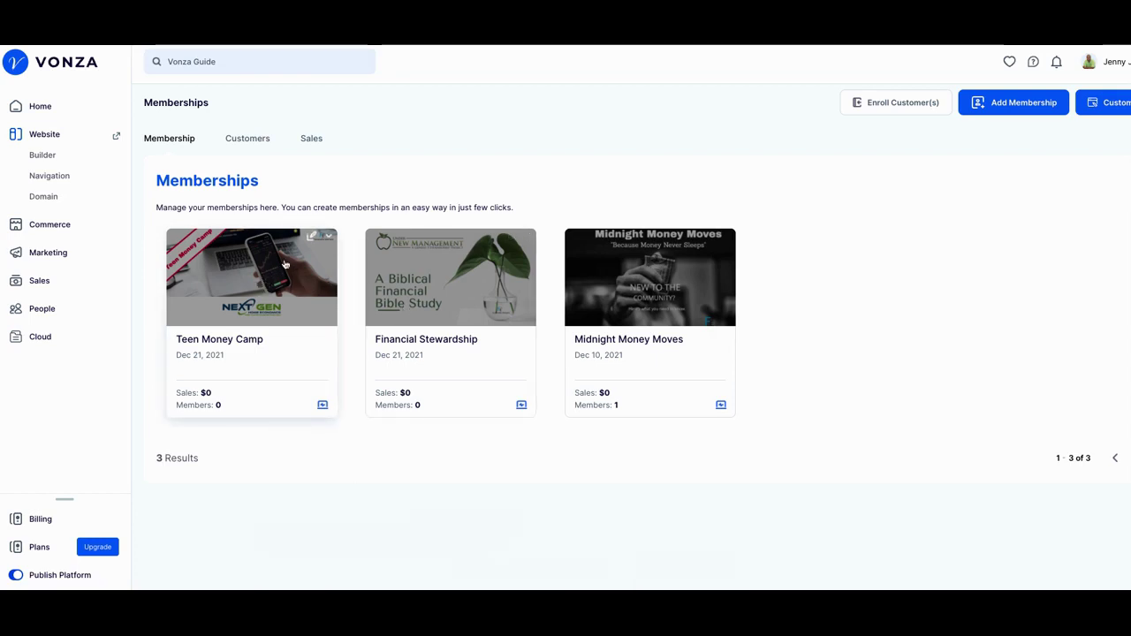
Open the Teen Money Camp membership in the page customizer and show the settings of its Membership Hero Header block.
{"action": "left_click", "coordinate": [311, 240]}
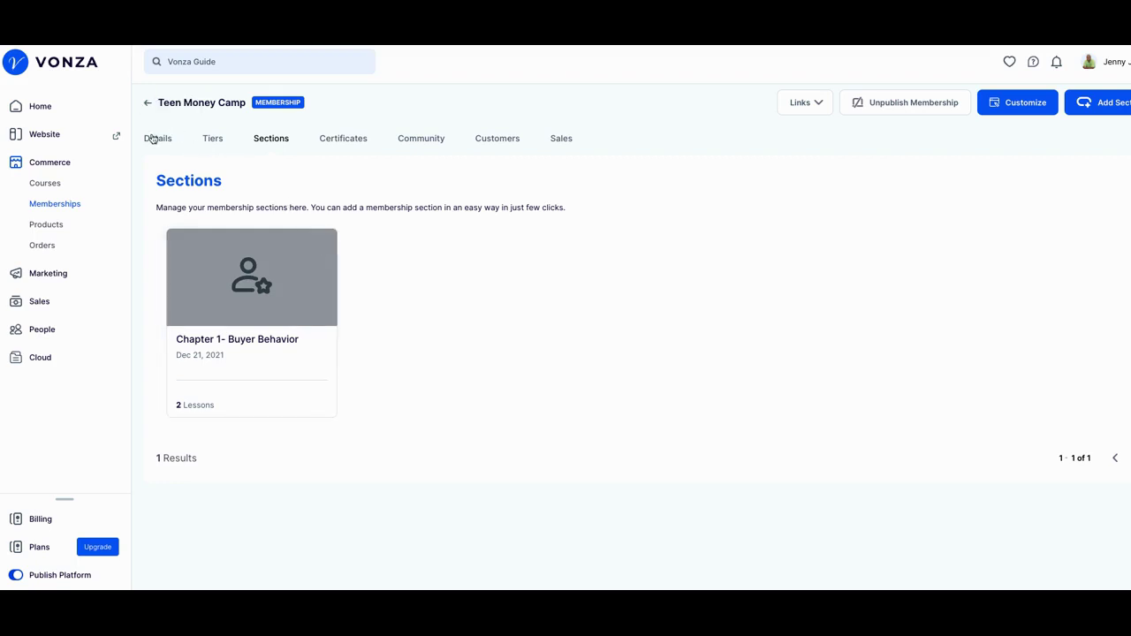
{"action": "left_click", "coordinate": [1011, 110]}
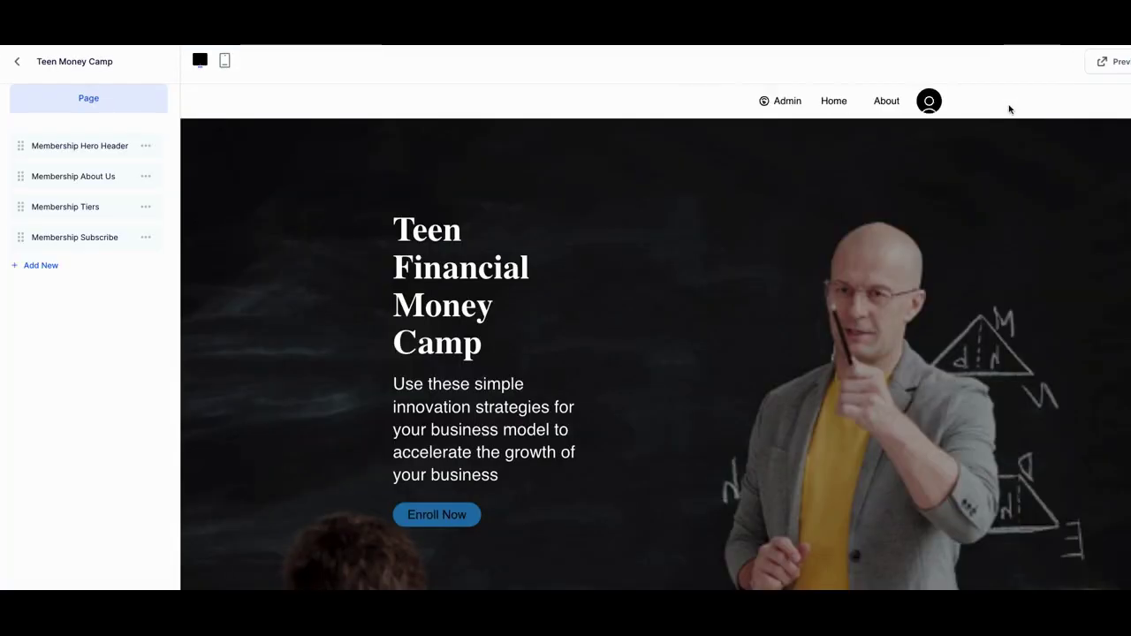
{"action": "scroll", "coordinate": [389, 190], "scroll_direction": "down", "scroll_amount": 1}
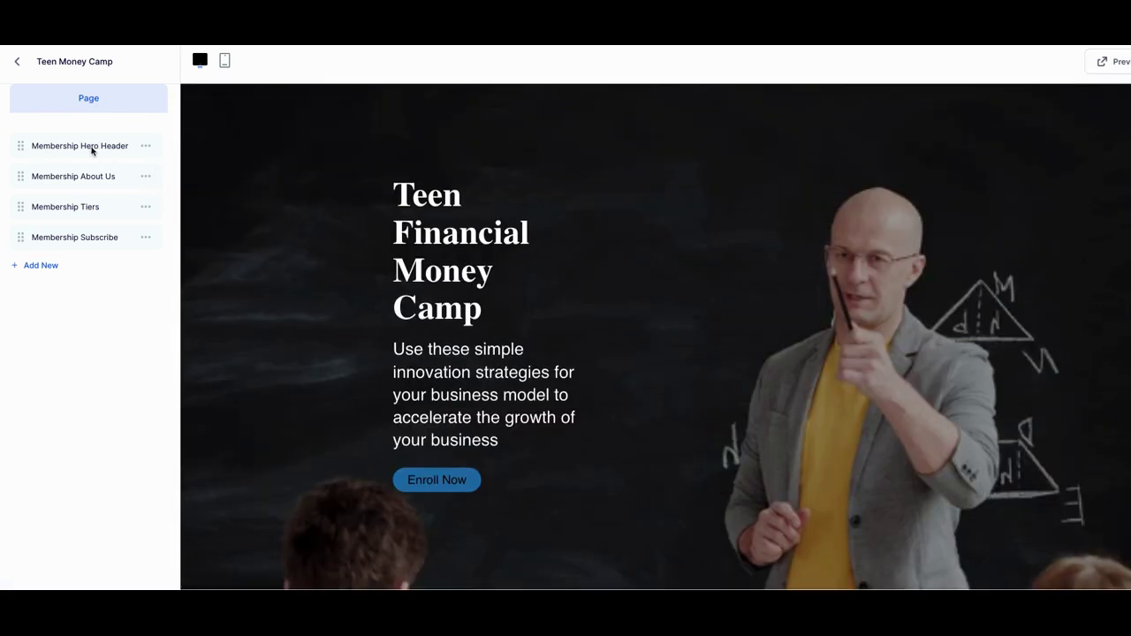
{"action": "left_click", "coordinate": [92, 150]}
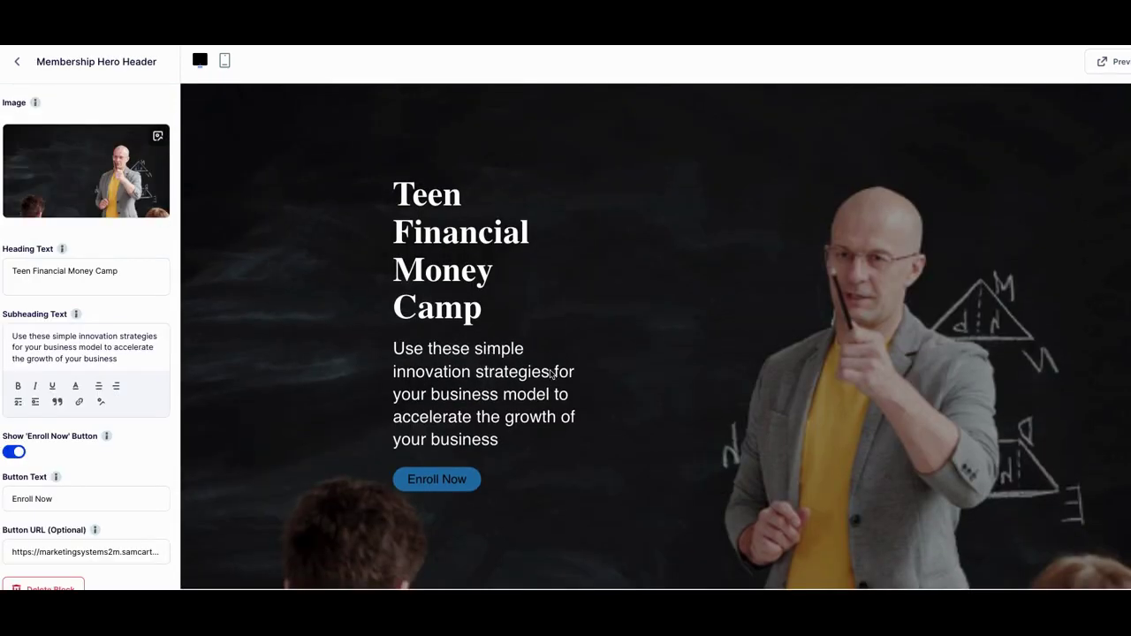
Examine the Teen Money Camp page from the hero header through the Academy Membership and tier sections and back up beside the block settings.
{"action": "scroll", "coordinate": [548, 374], "scroll_direction": "down", "scroll_amount": 3}
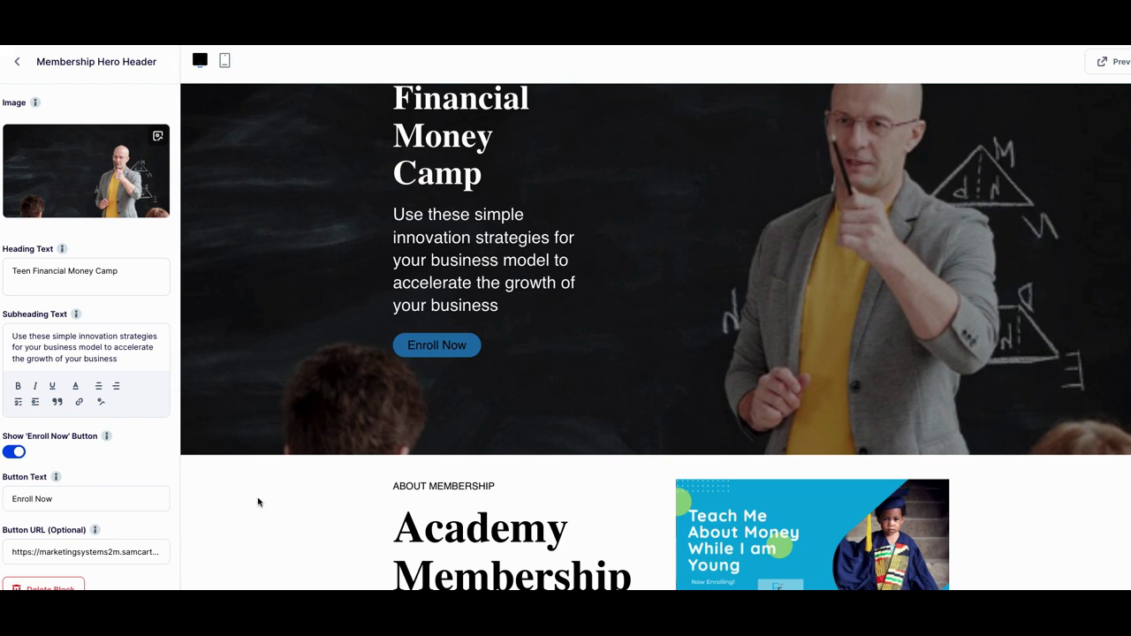
{"action": "scroll", "coordinate": [259, 501], "scroll_direction": "down", "scroll_amount": 6}
{"action": "scroll", "coordinate": [259, 502], "scroll_direction": "down", "scroll_amount": 4}
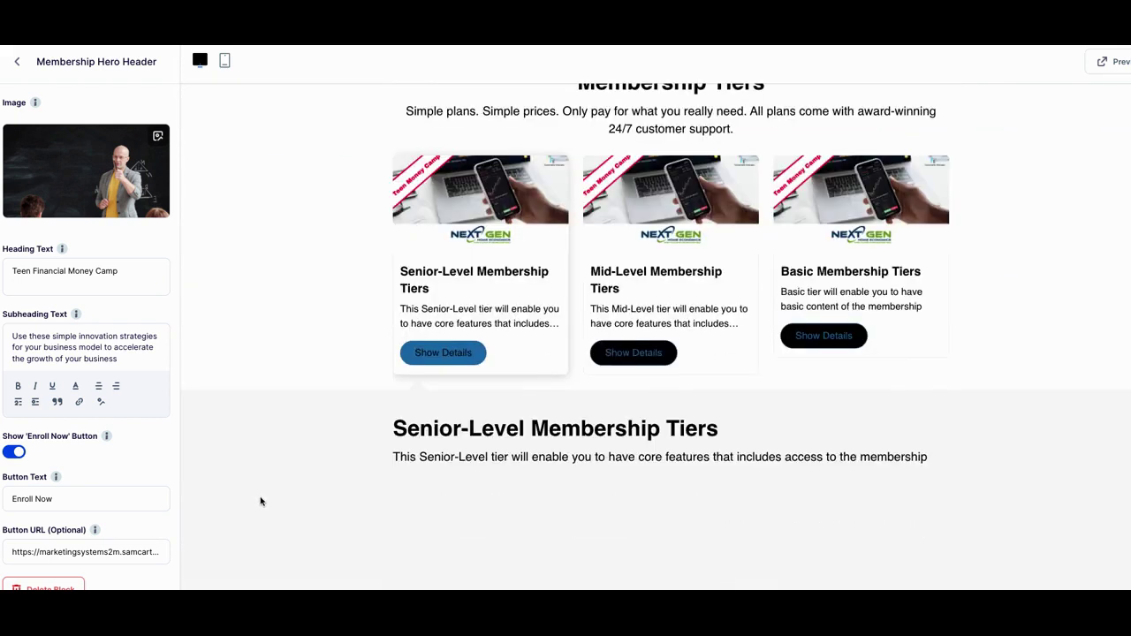
{"action": "scroll", "coordinate": [260, 501], "scroll_direction": "up", "scroll_amount": 5}
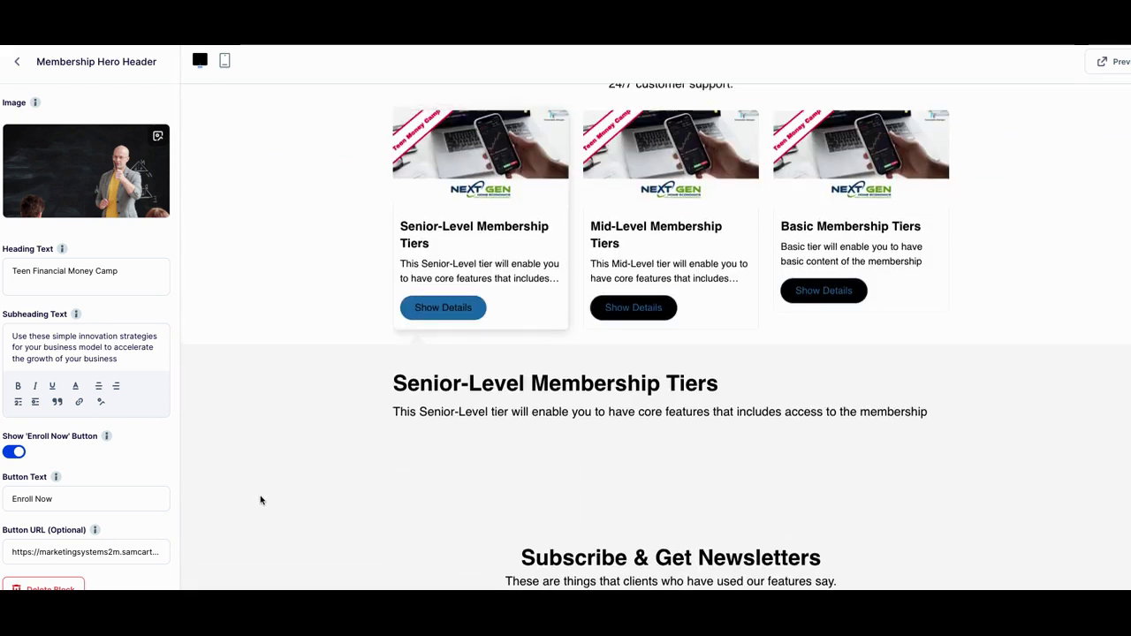
{"action": "scroll", "coordinate": [259, 480], "scroll_direction": "up", "scroll_amount": 2}
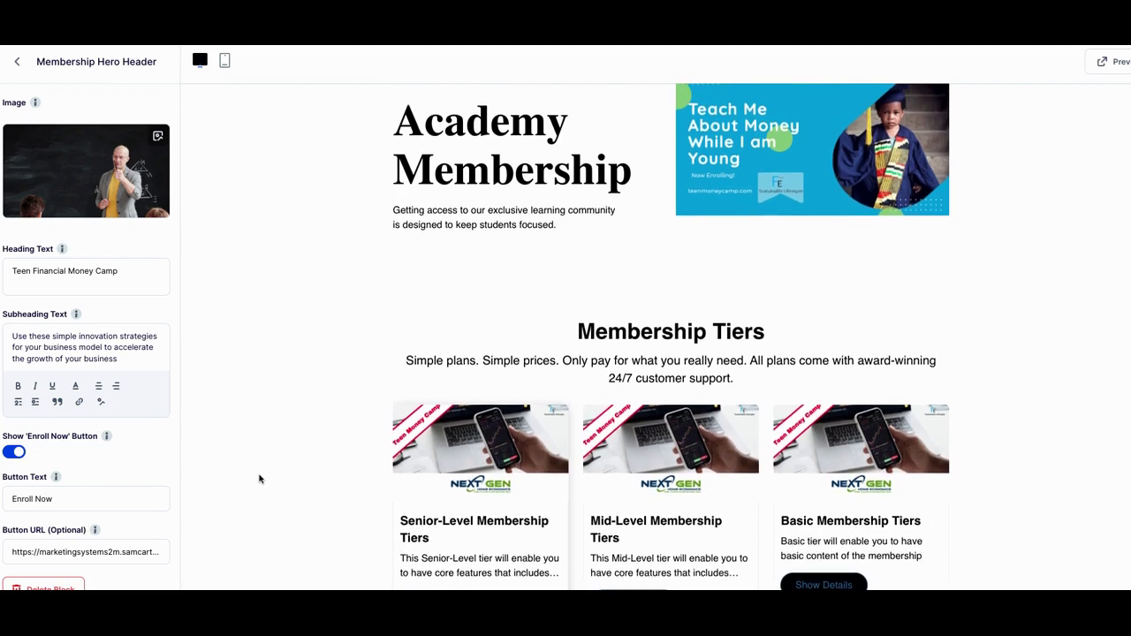
{"action": "scroll", "coordinate": [198, 467], "scroll_direction": "up", "scroll_amount": 1}
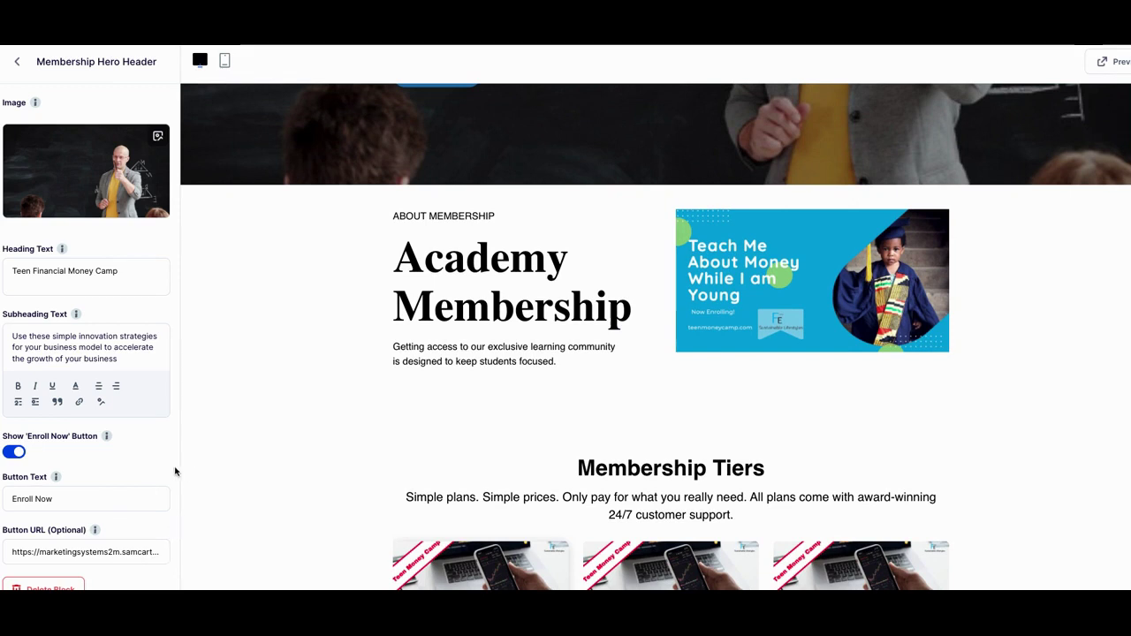
{"action": "scroll", "coordinate": [187, 416], "scroll_direction": "up", "scroll_amount": 3}
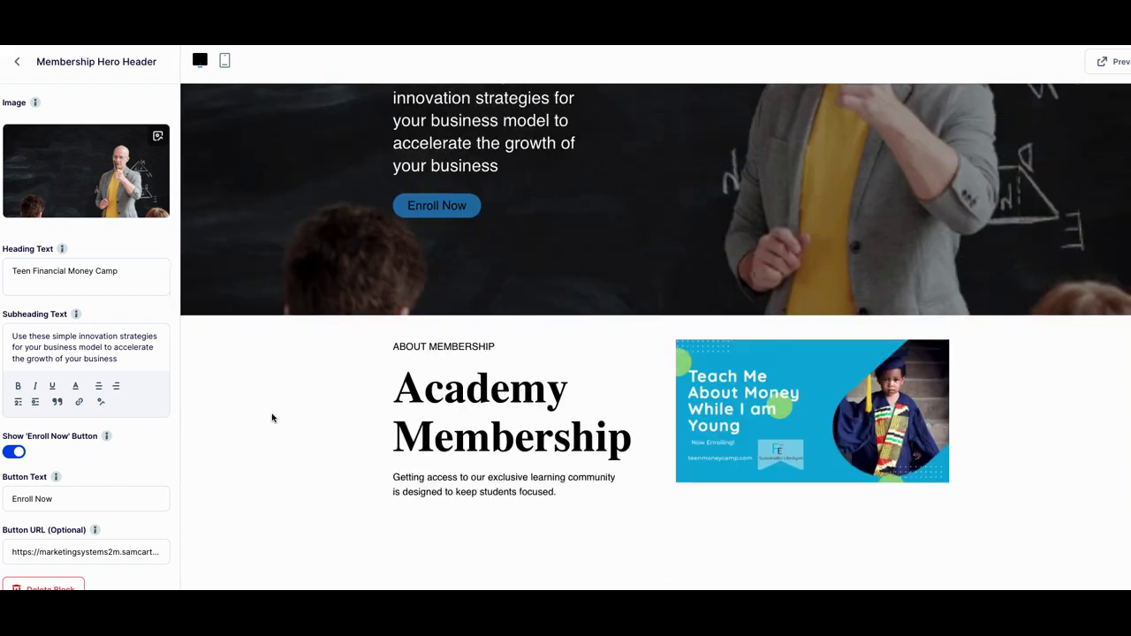
{"action": "scroll", "coordinate": [185, 227], "scroll_direction": "up", "scroll_amount": 3}
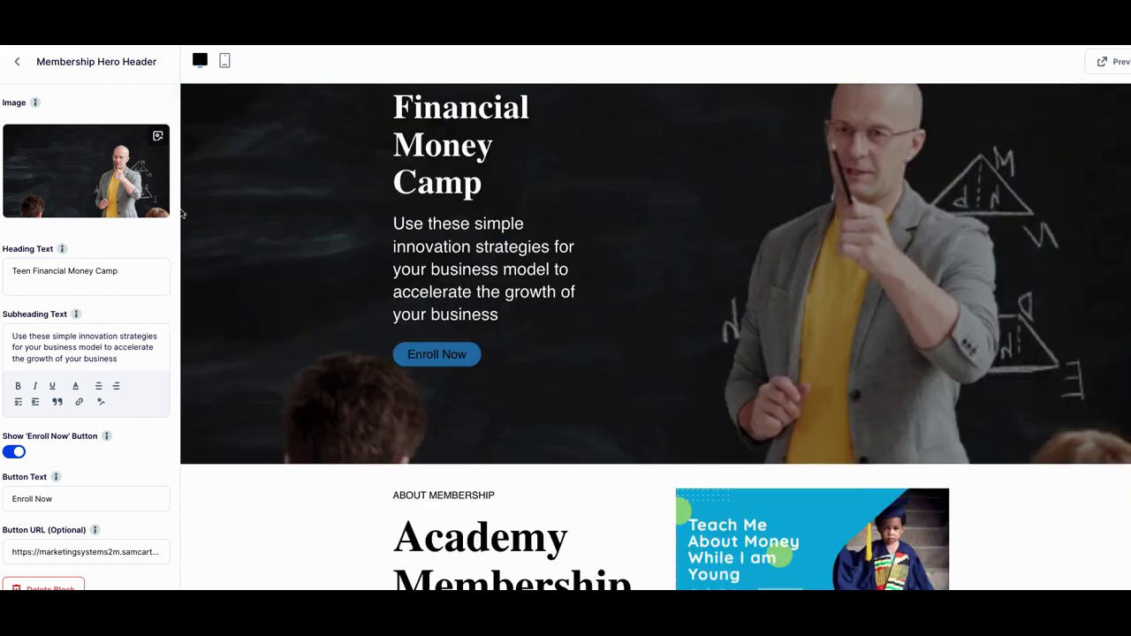
Close the hero header settings and leave the Teen Money Camp customizer for the memberships list.
{"action": "left_click", "coordinate": [19, 62]}
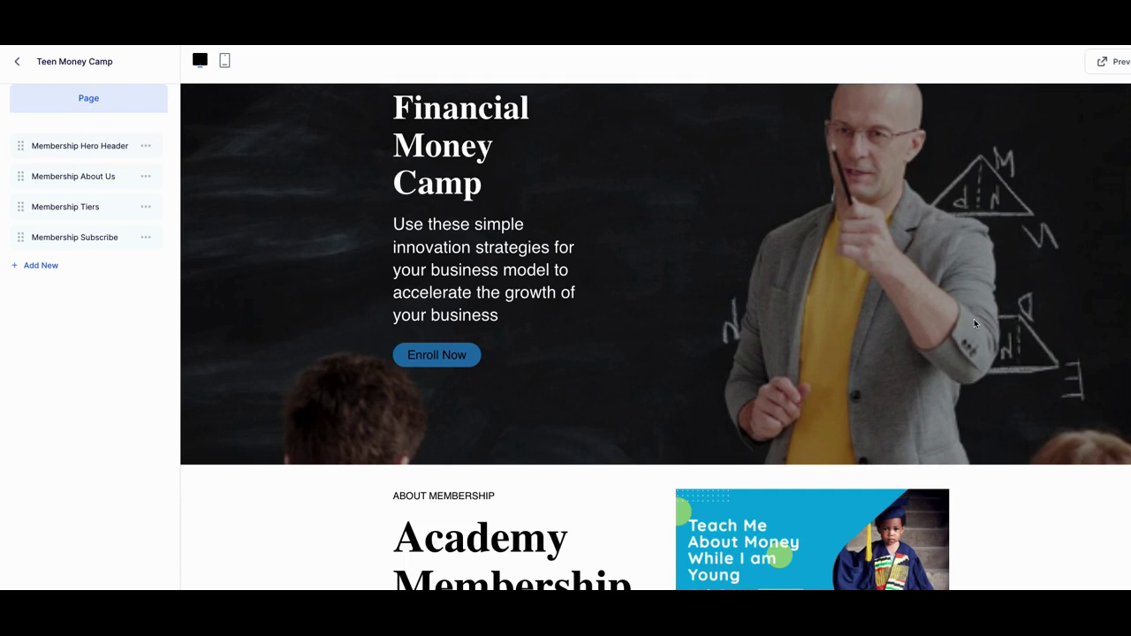
{"action": "scroll", "coordinate": [760, 310], "scroll_direction": "up", "scroll_amount": 3}
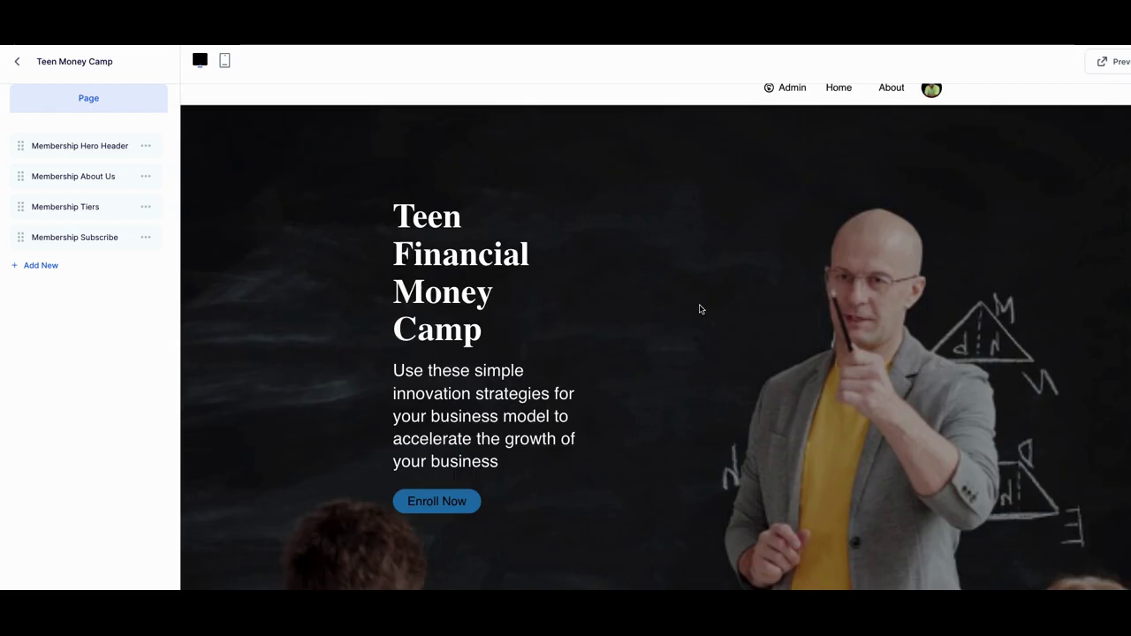
{"action": "left_click", "coordinate": [17, 63]}
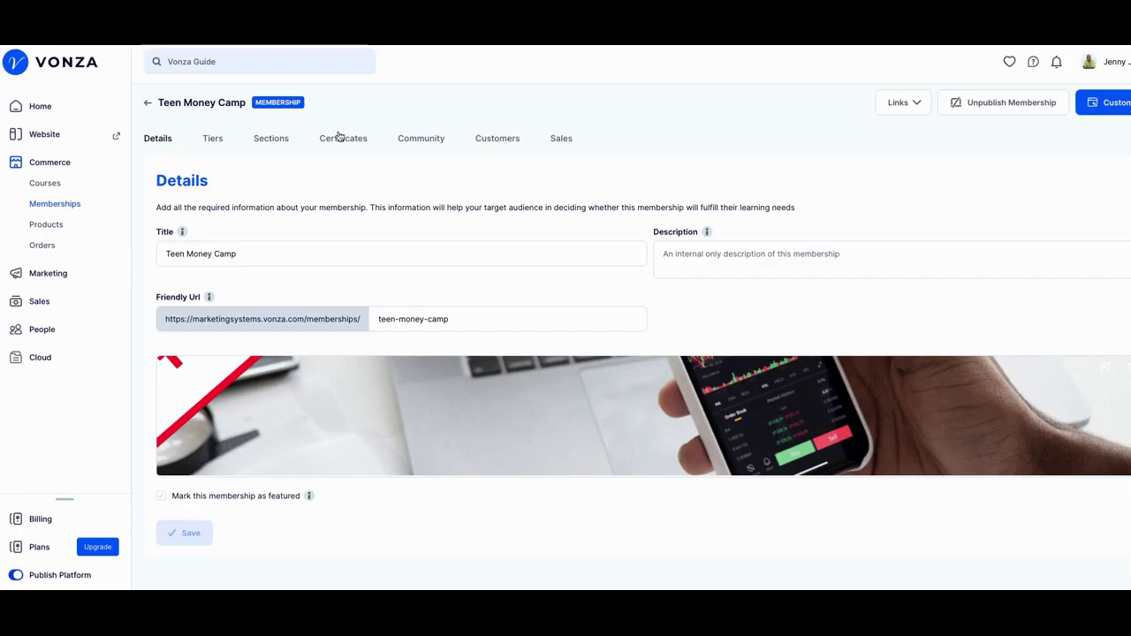
{"action": "left_click", "coordinate": [147, 103]}
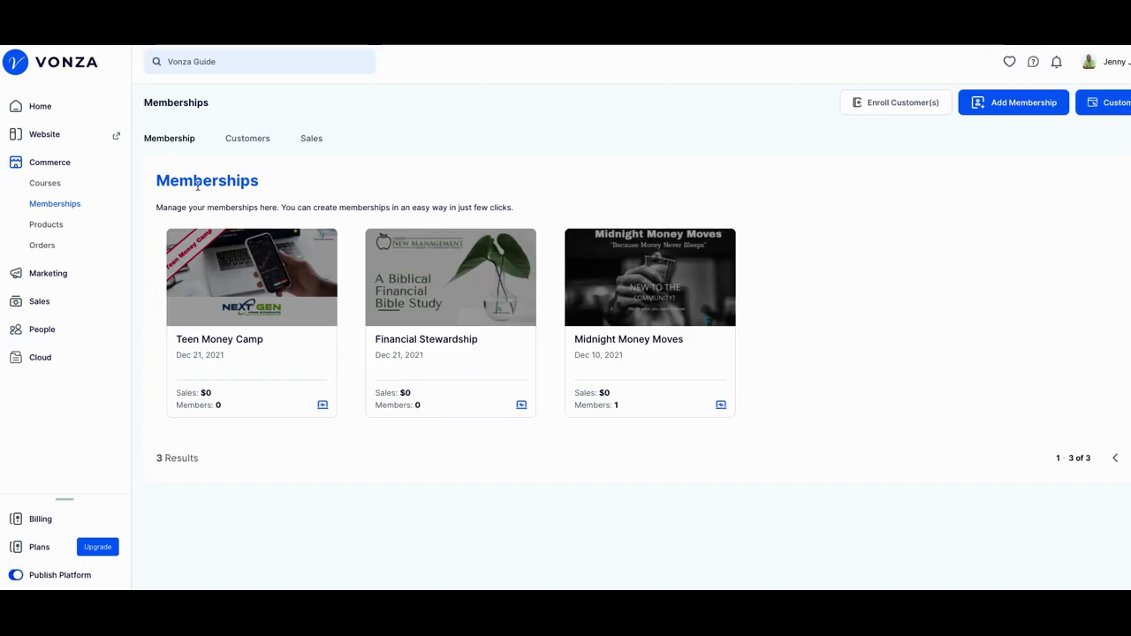
Look over the Teen Money Camp, Financial Stewardship and Midnight Money Moves memberships and open the products list.
{"action": "mouse_move", "coordinate": [498, 293]}
{"action": "mouse_move", "coordinate": [587, 296]}
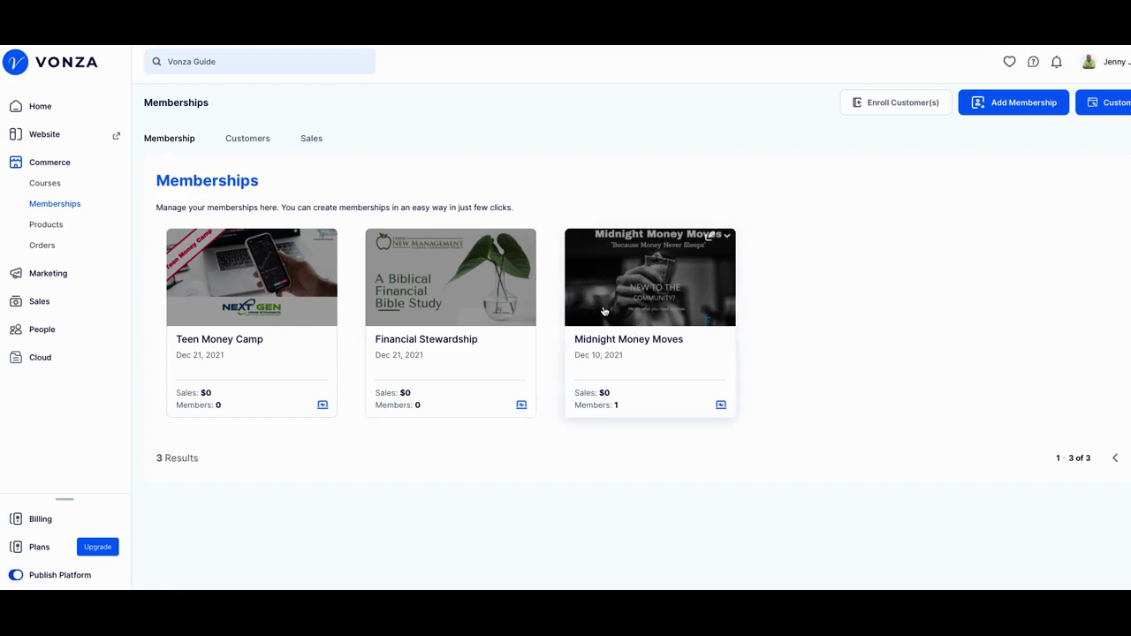
{"action": "mouse_move", "coordinate": [528, 342]}
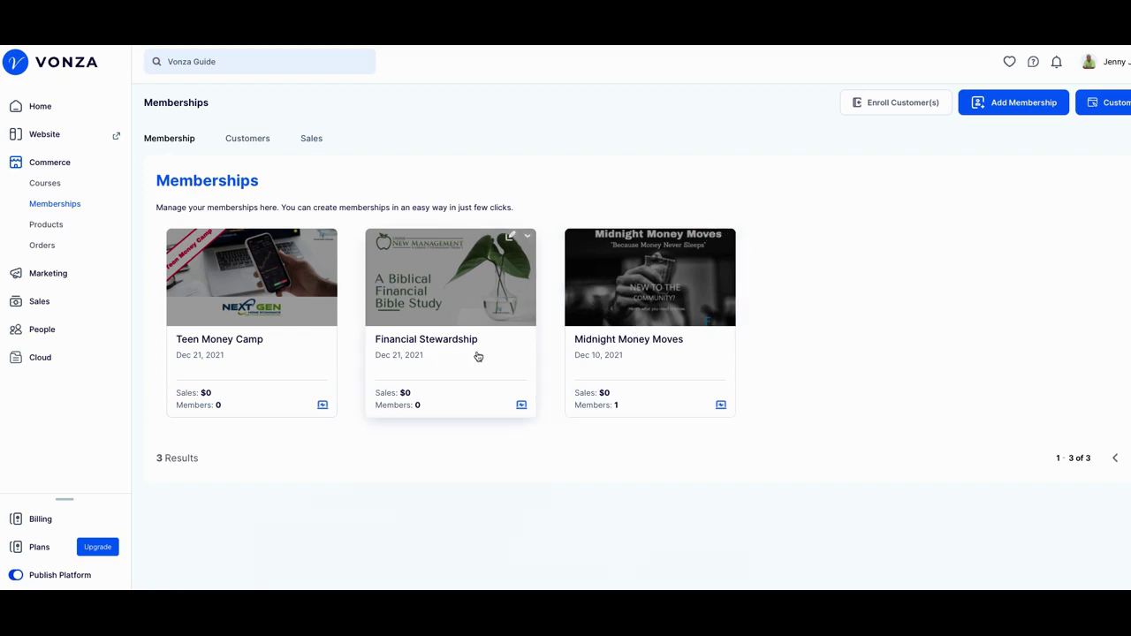
{"action": "mouse_move", "coordinate": [568, 336]}
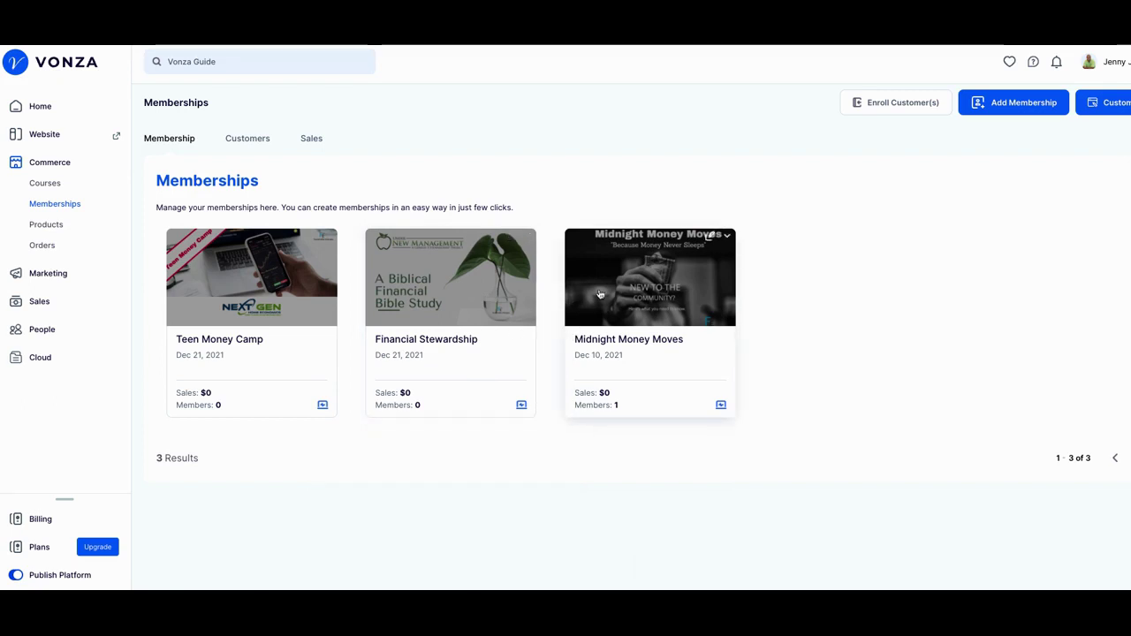
{"action": "mouse_move", "coordinate": [257, 315]}
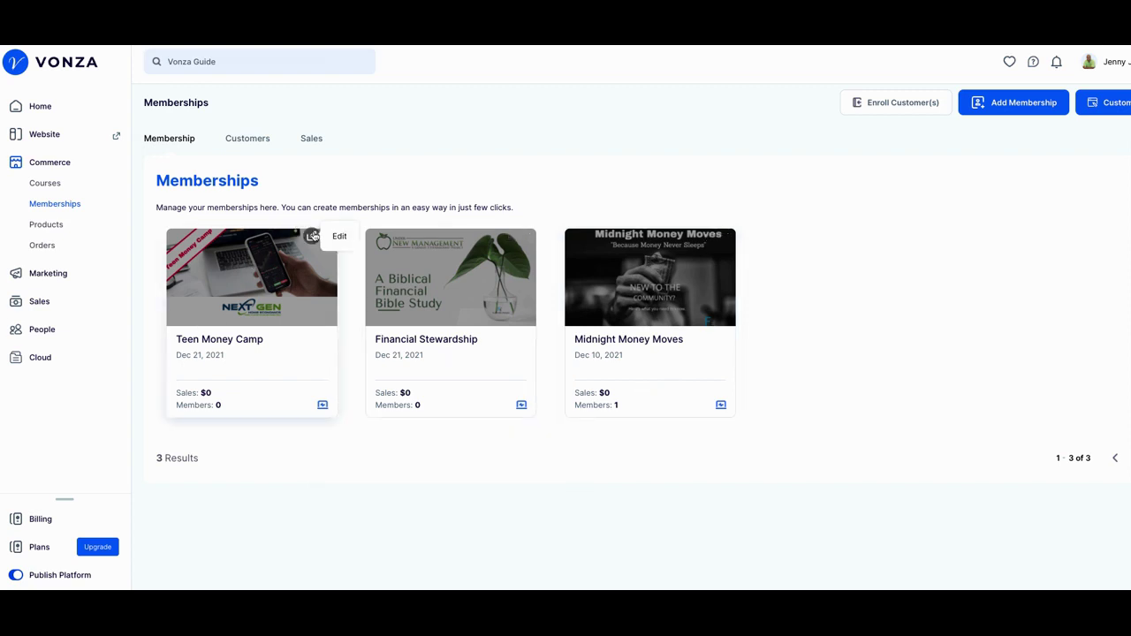
{"action": "left_click", "coordinate": [45, 226]}
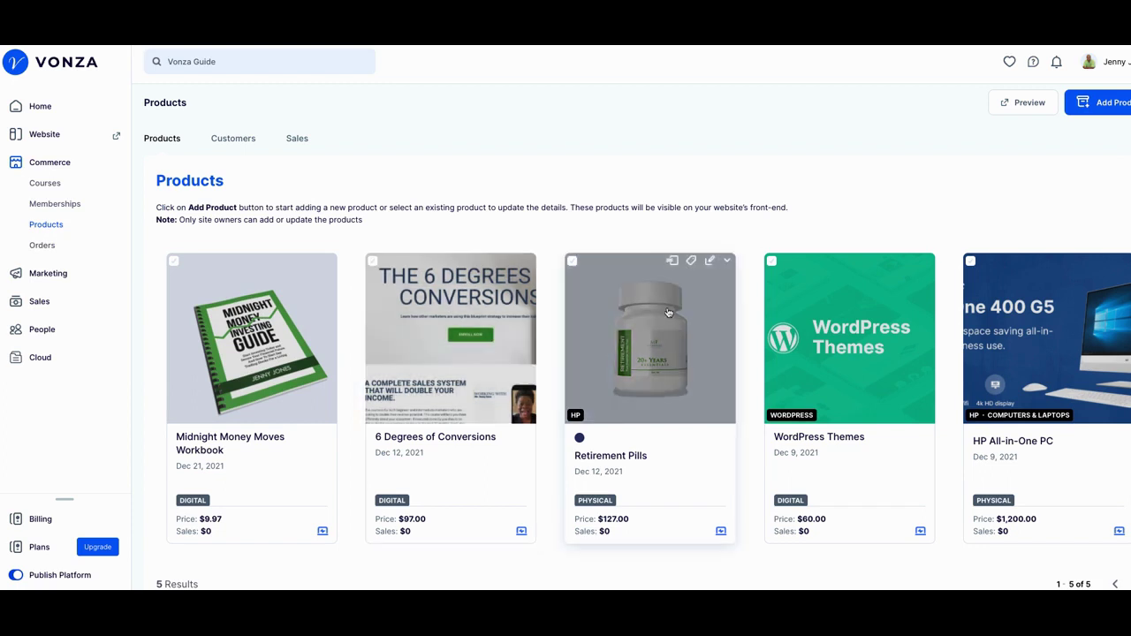
View the new product form with its physical and digital types, dismiss it unsaved, and look over the 6 Degrees of Conversions product.
{"action": "left_click", "coordinate": [1102, 117]}
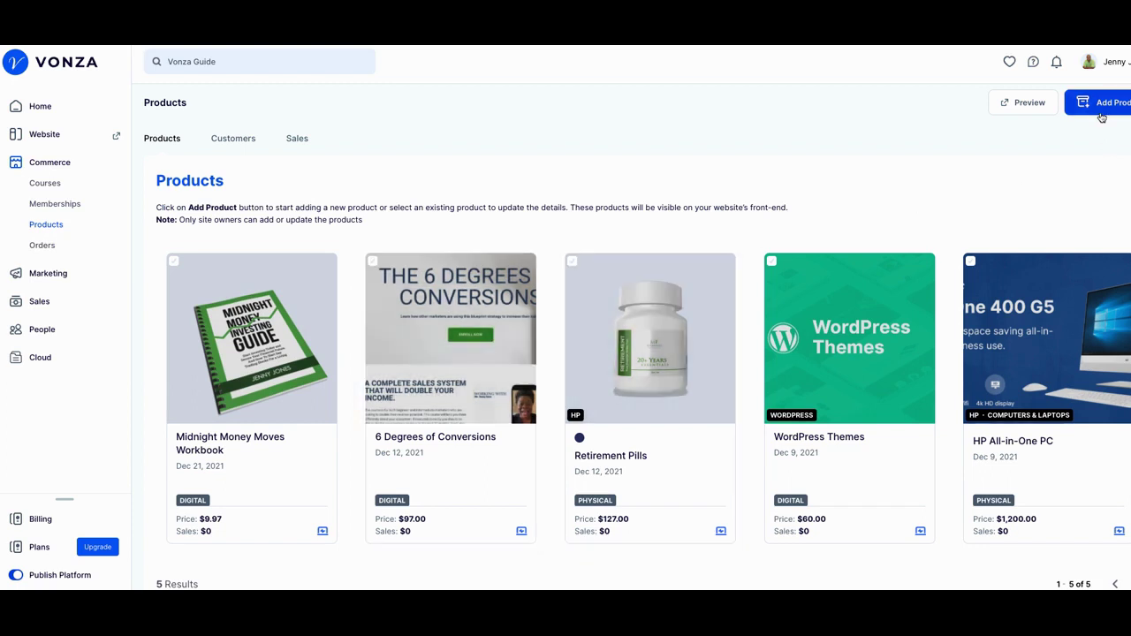
{"action": "scroll", "coordinate": [578, 316], "scroll_direction": "down", "scroll_amount": 1}
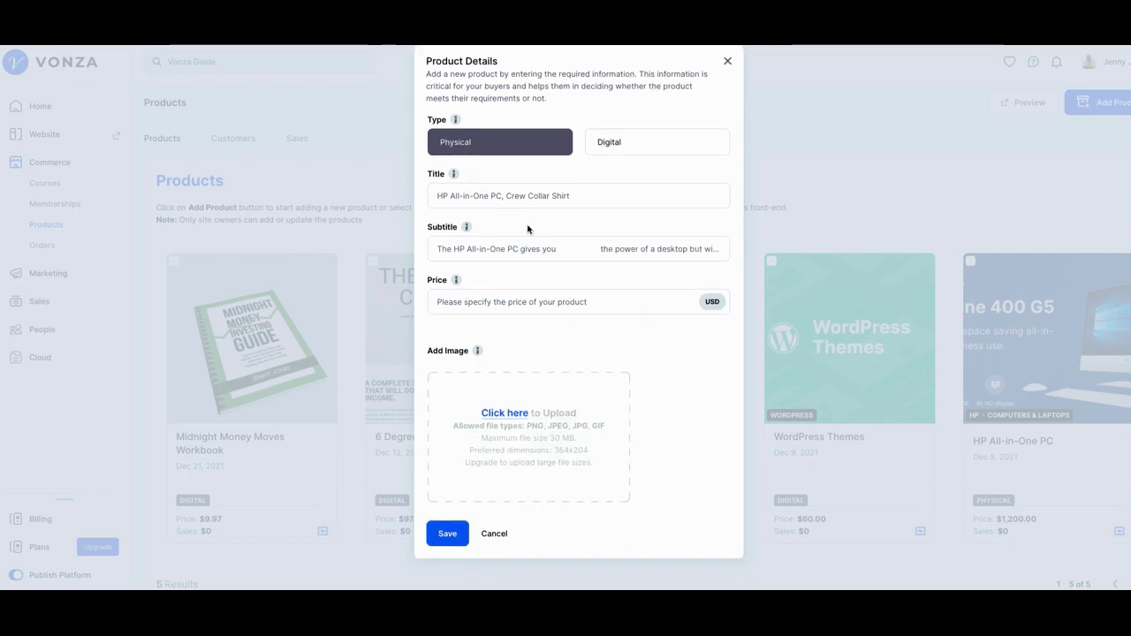
{"action": "left_click", "coordinate": [727, 62]}
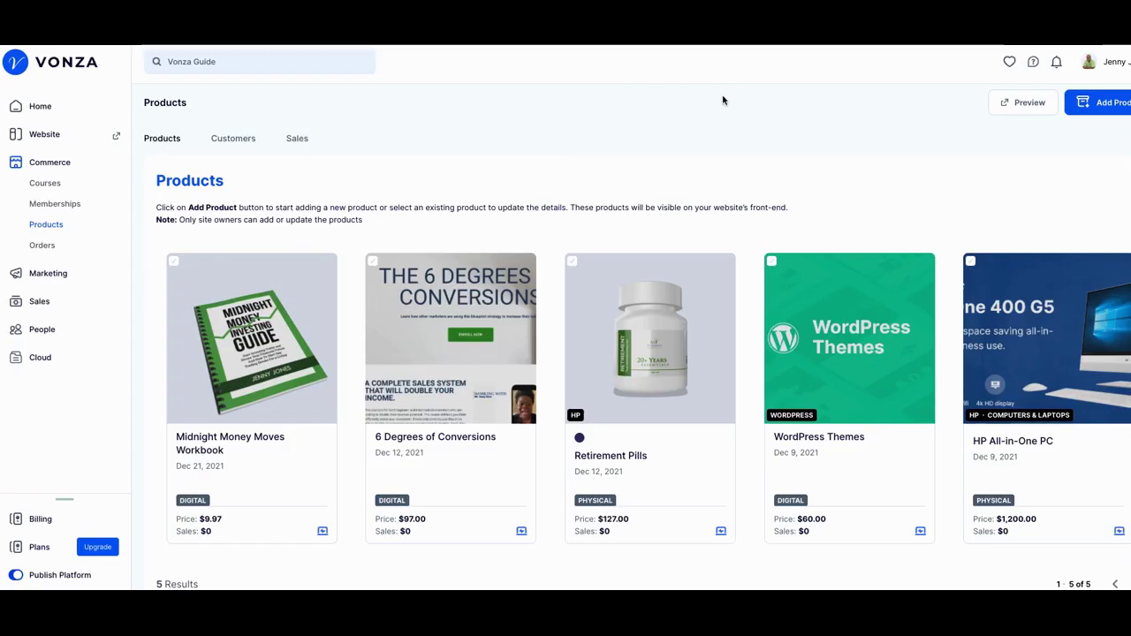
{"action": "mouse_move", "coordinate": [451, 280]}
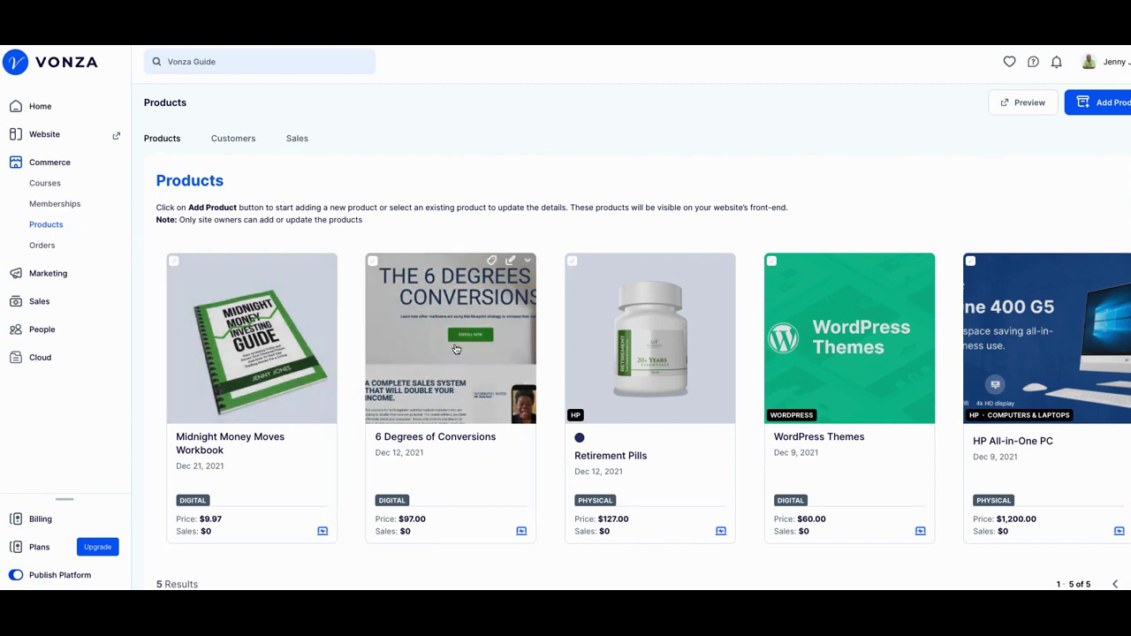
{"action": "mouse_move", "coordinate": [511, 376]}
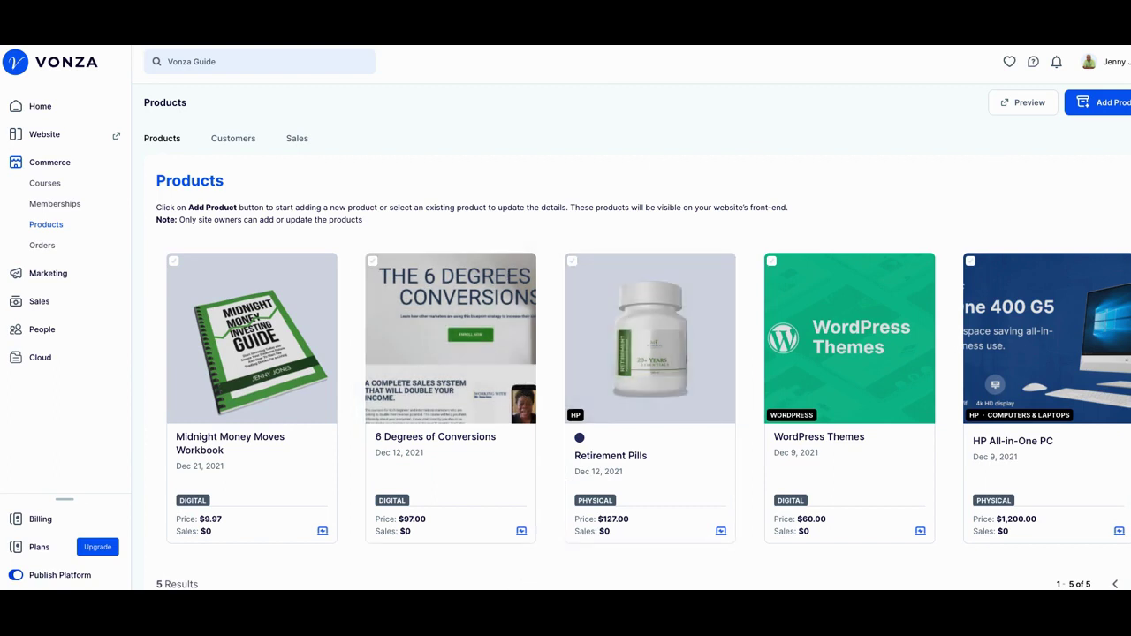
{"action": "mouse_move", "coordinate": [442, 543]}
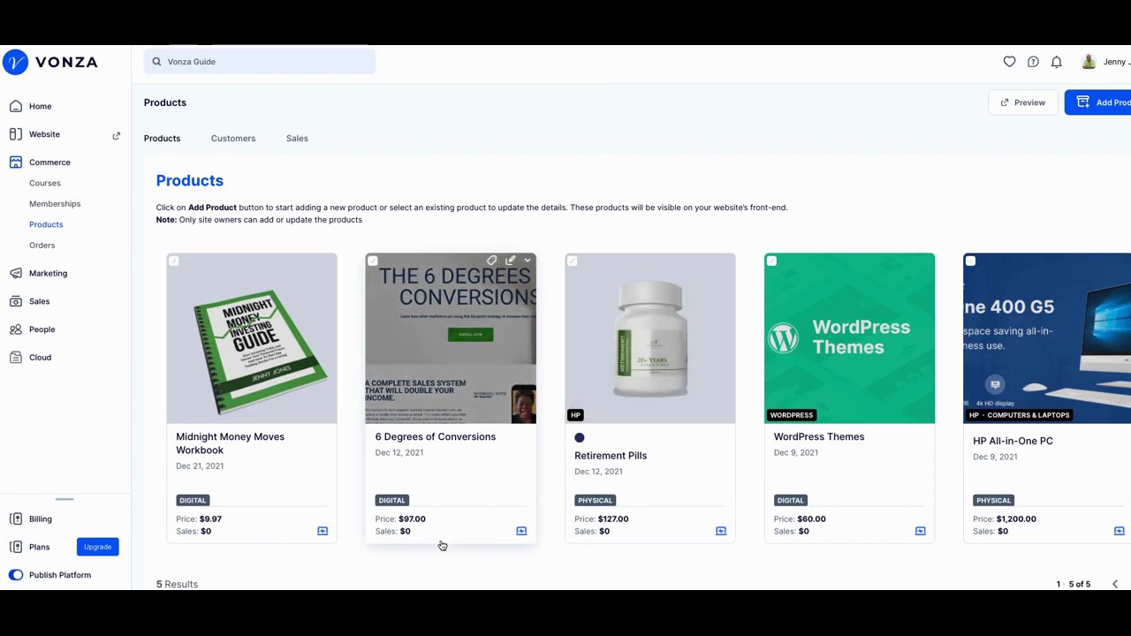